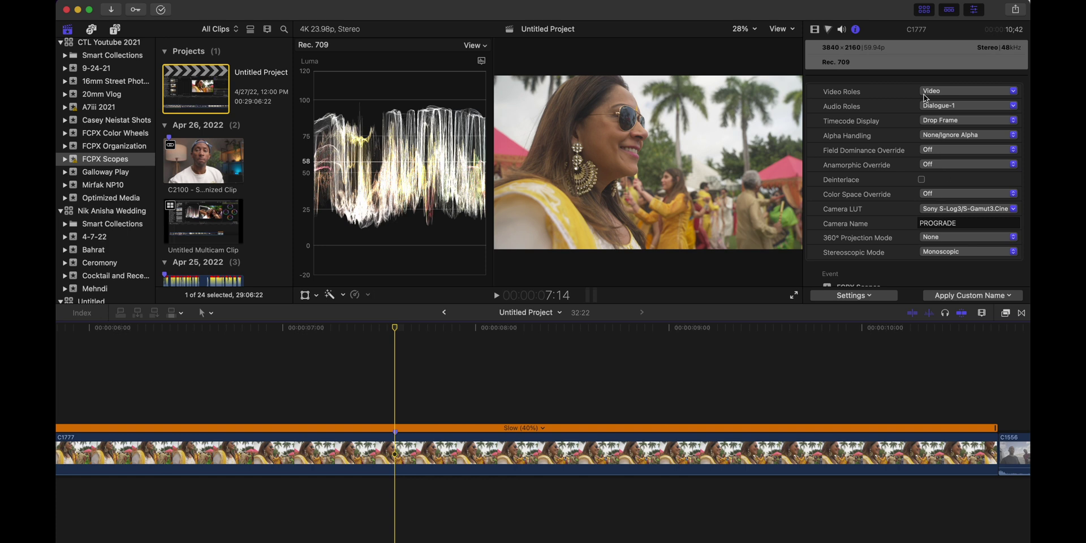
Step: Add a Color Wheels correction that shifts the shadows and brightens the highlights, then display the vectorscope
click(827, 30)
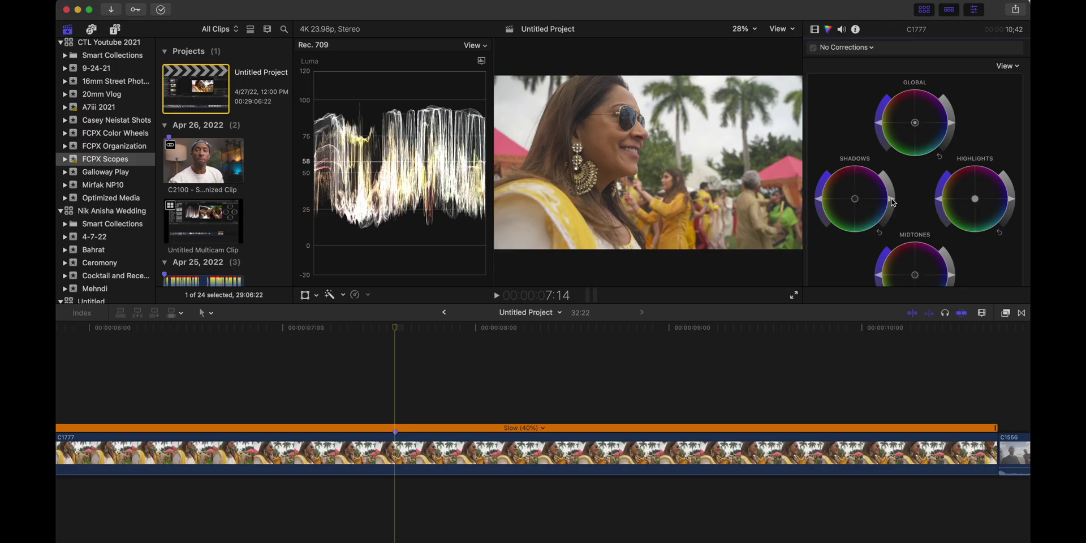
drag(893, 202, 893, 208)
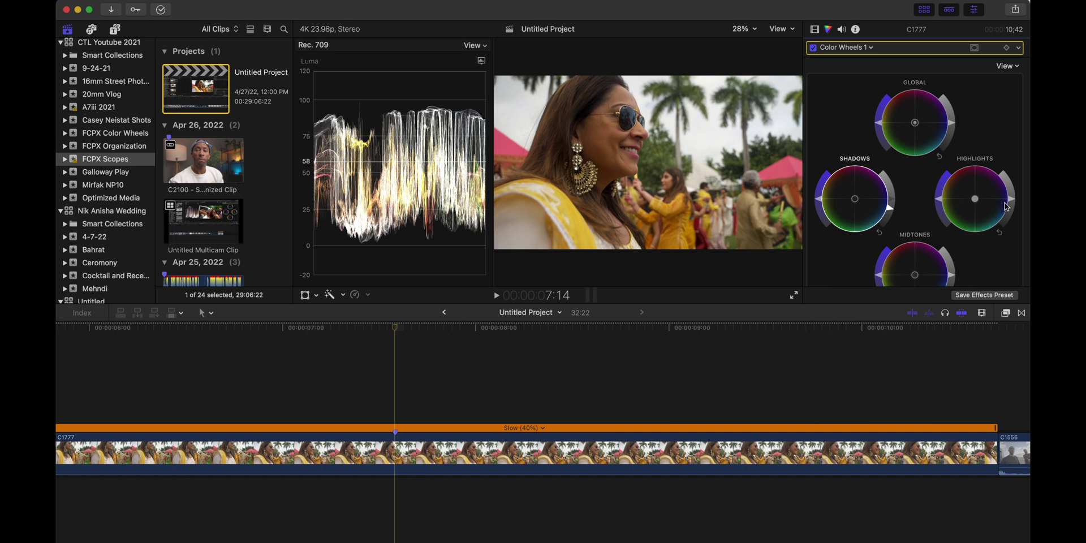
drag(1013, 203, 1013, 201)
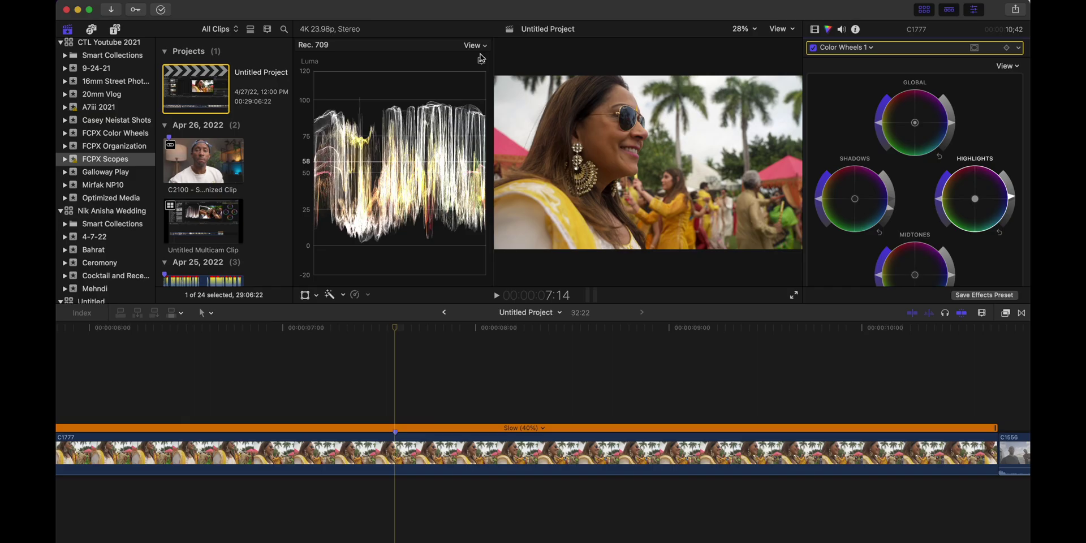
click(480, 58)
click(497, 91)
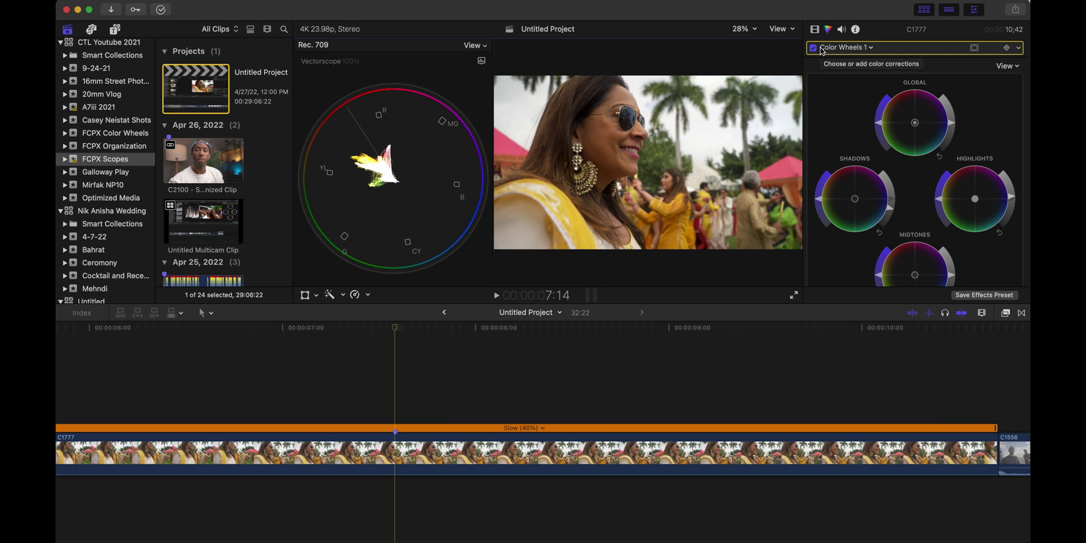
Step: Search the Effects browser for 'draw' and apply Draw Mask to clip C1777
key(super+5)
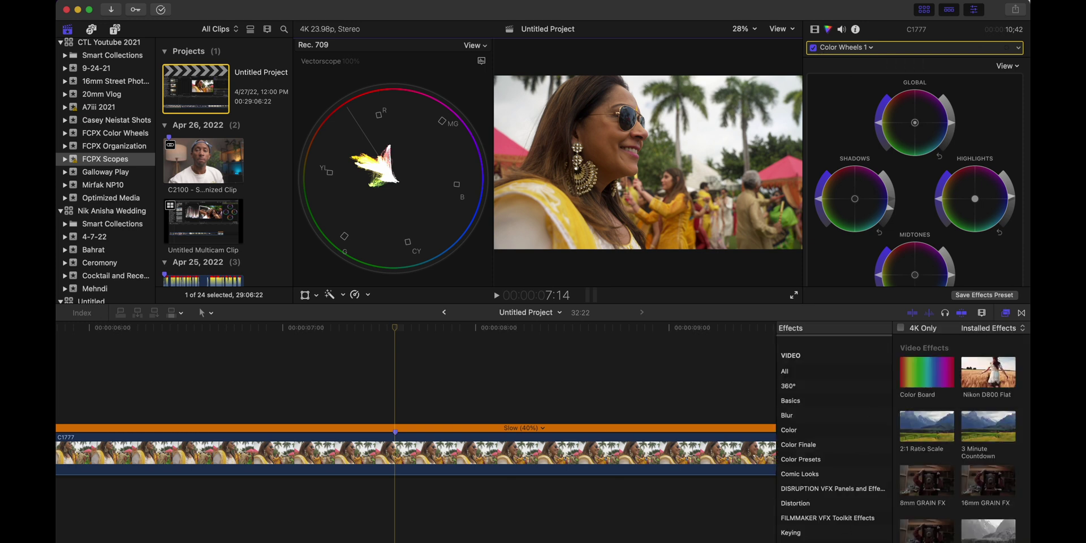
text(draw)
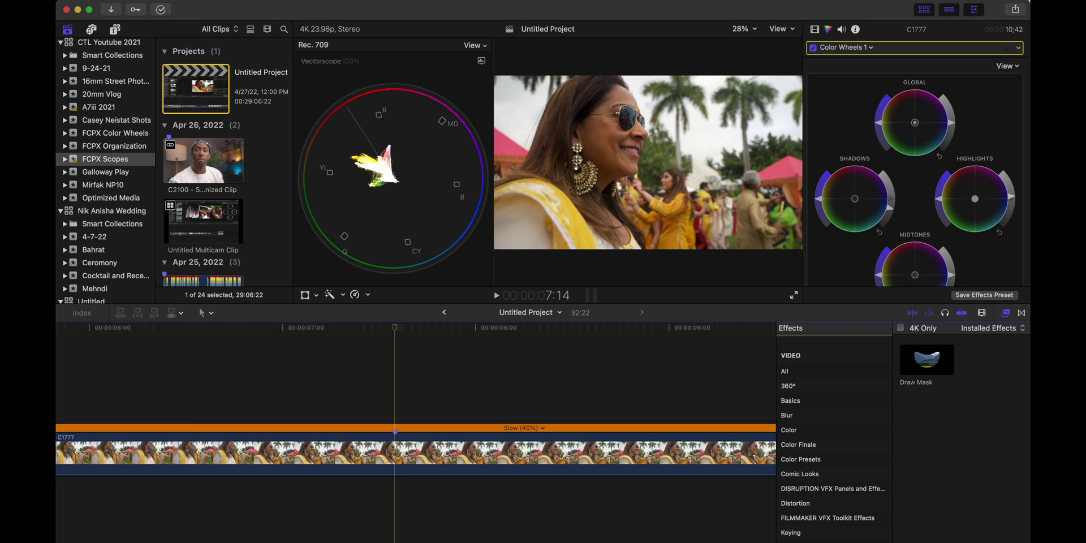
mouse_move(922, 360)
mouse_down()
mouse_move(747, 395)
mouse_move(616, 452)
mouse_up()
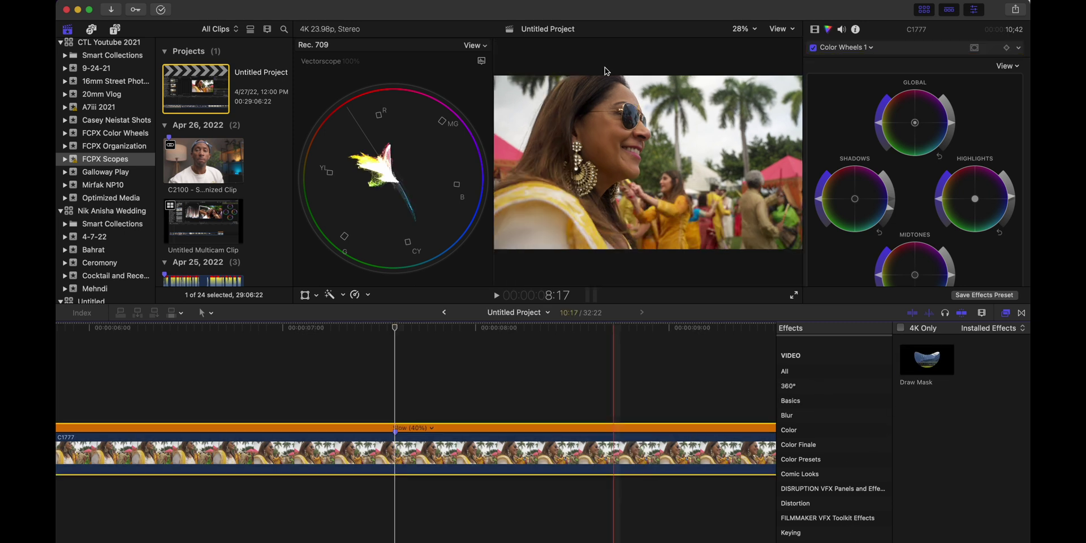
Step: Trace a closed Draw Mask shape along the woman's jawline and cheek, then return to the color wheels
click(814, 28)
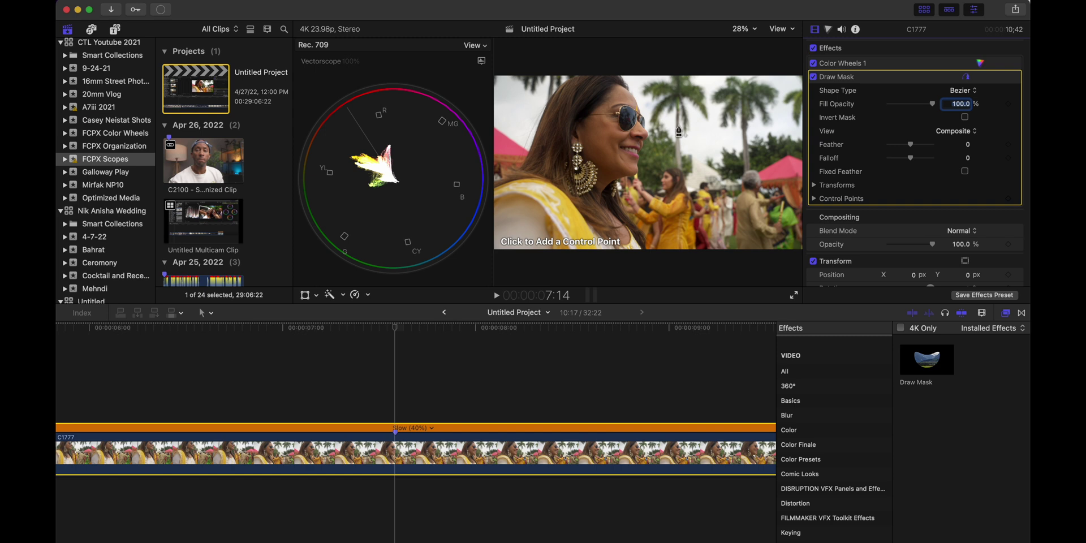
click(596, 123)
click(588, 140)
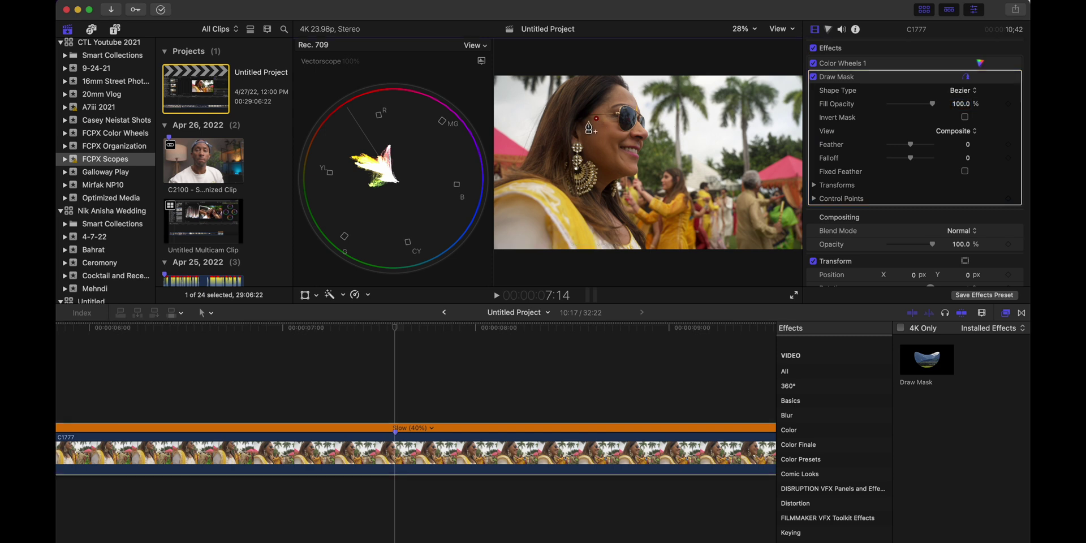
click(591, 157)
click(608, 172)
click(633, 173)
click(628, 159)
click(614, 145)
click(625, 134)
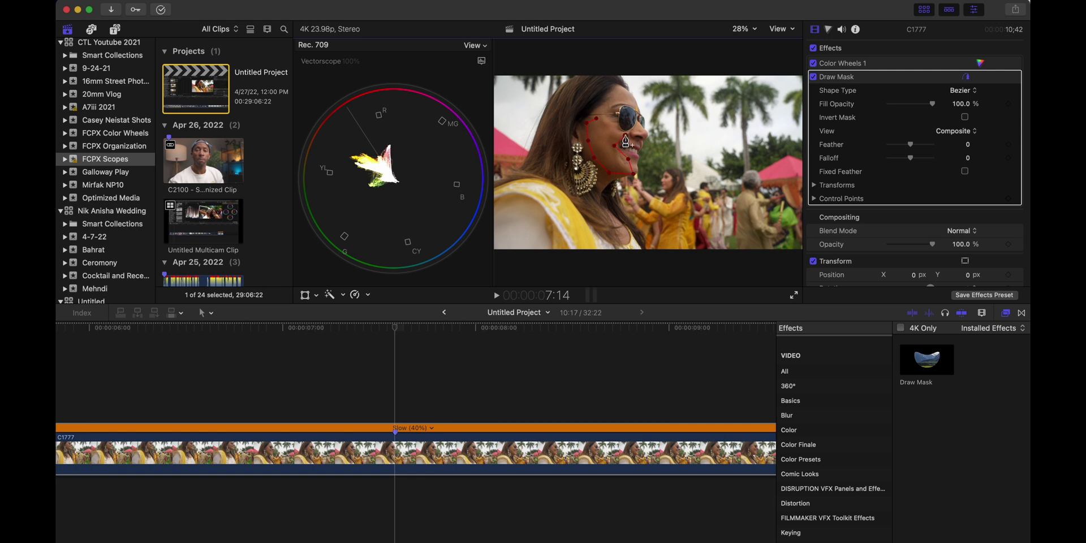
click(596, 120)
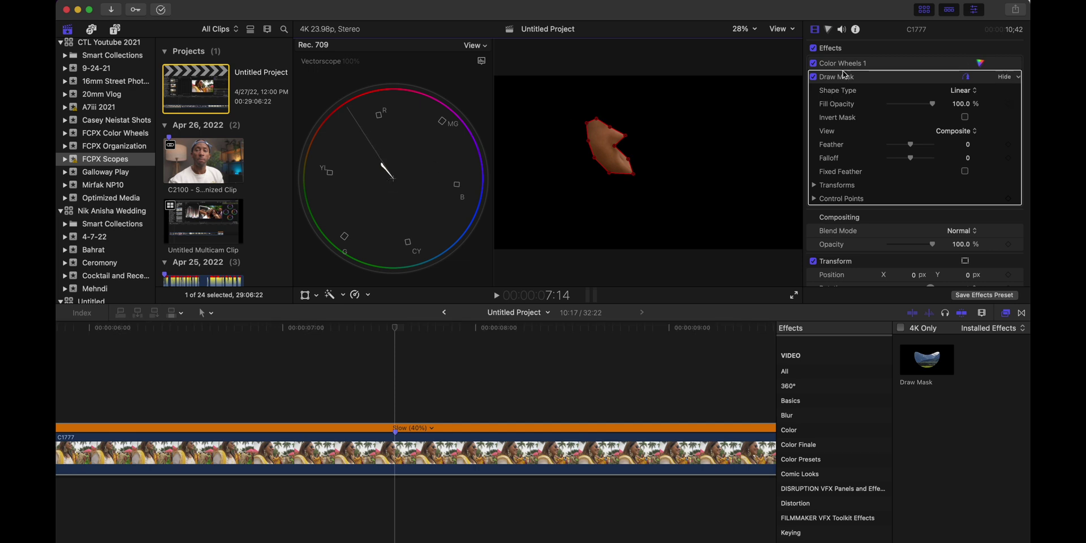
click(828, 30)
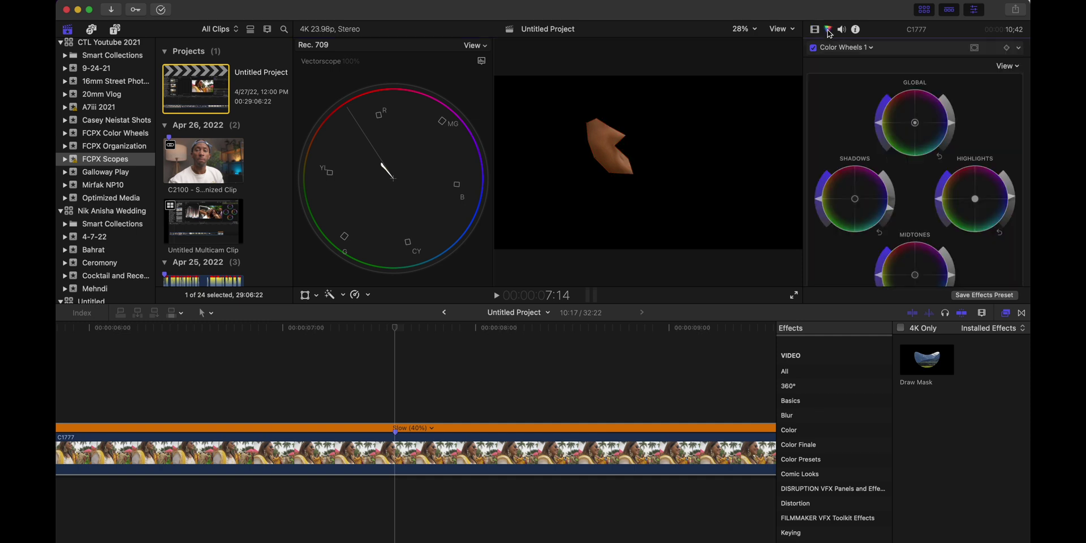
Step: Add Hue/Saturation Curves, sample the cheek skin tone on Hue vs Hue, and shift it slightly
click(871, 49)
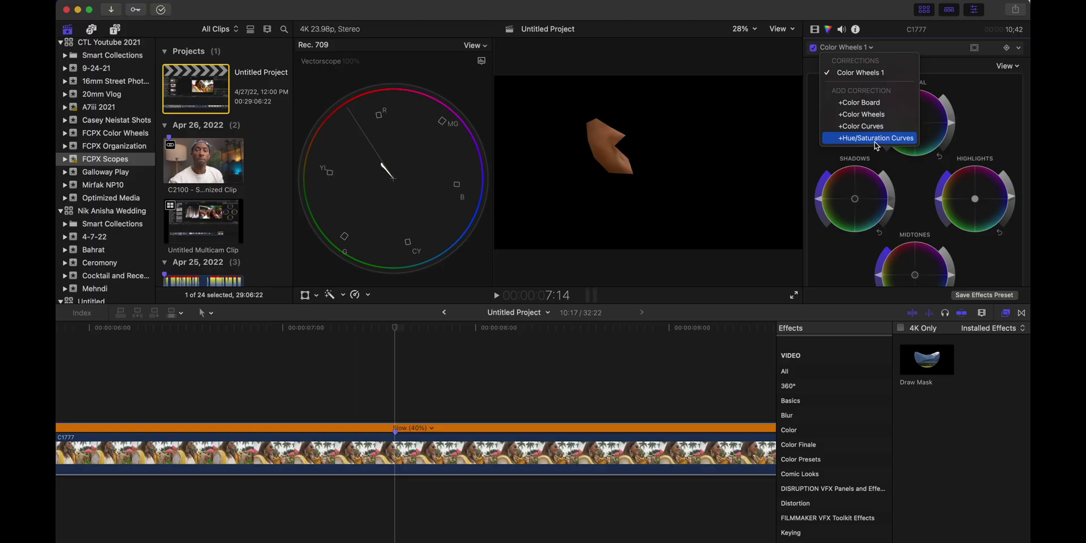
click(876, 141)
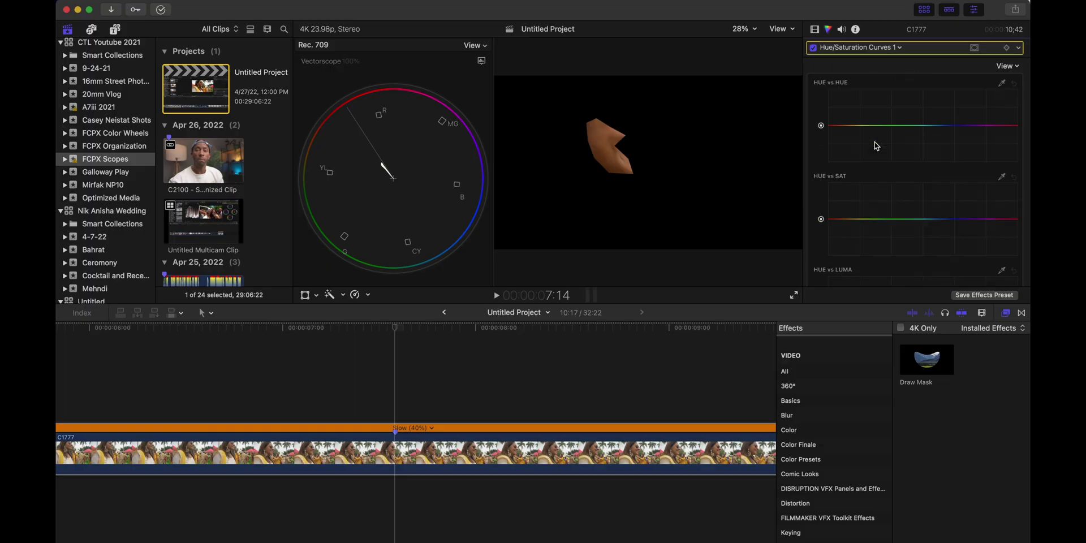
click(1001, 84)
click(606, 135)
drag(614, 133, 615, 133)
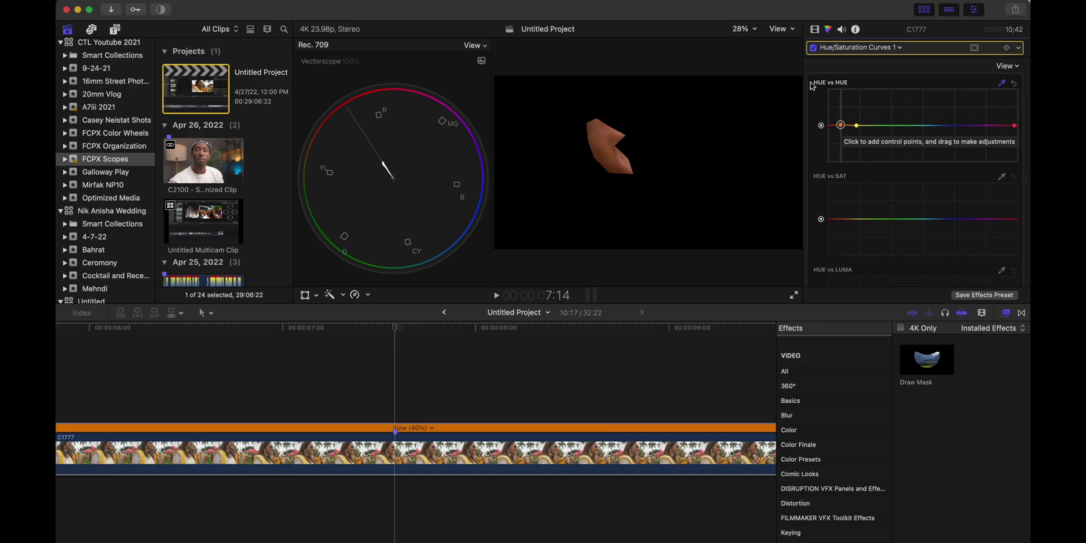
Step: Disable Draw Mask, hide the scopes, and toggle Hue/Saturation Curves 1 off and on to compare
click(814, 29)
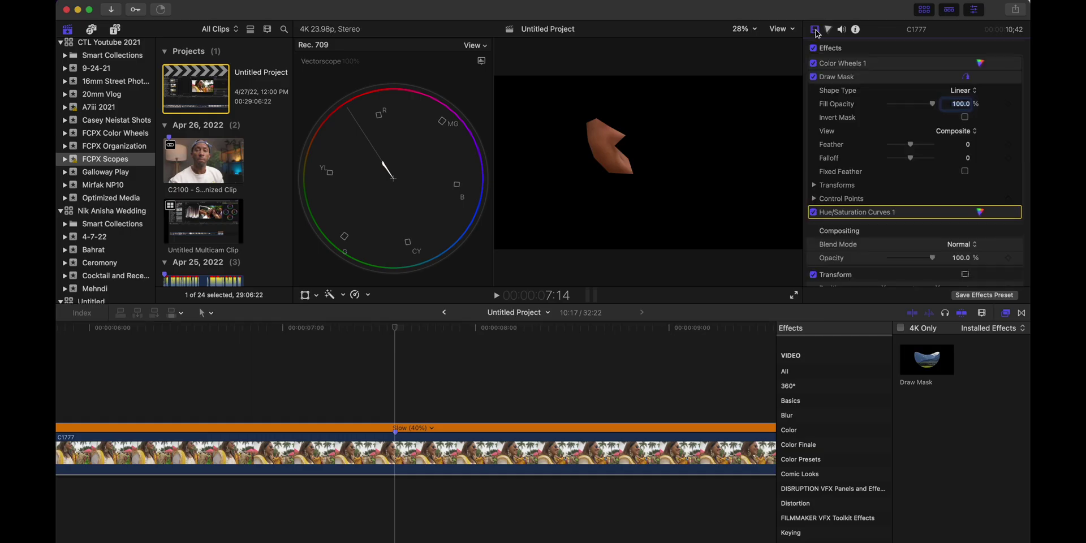
click(814, 79)
key(super+7)
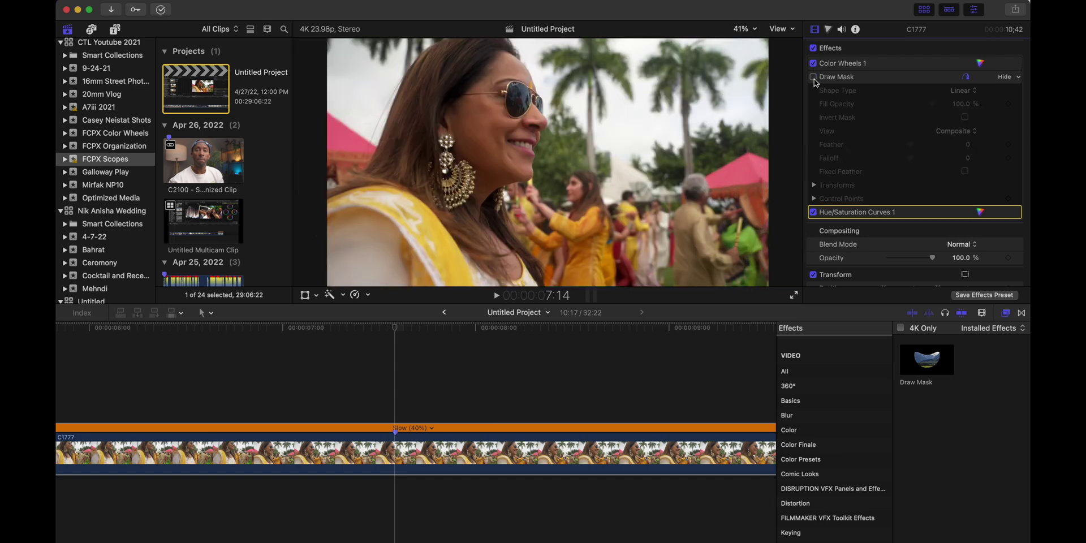
click(812, 213)
click(813, 213)
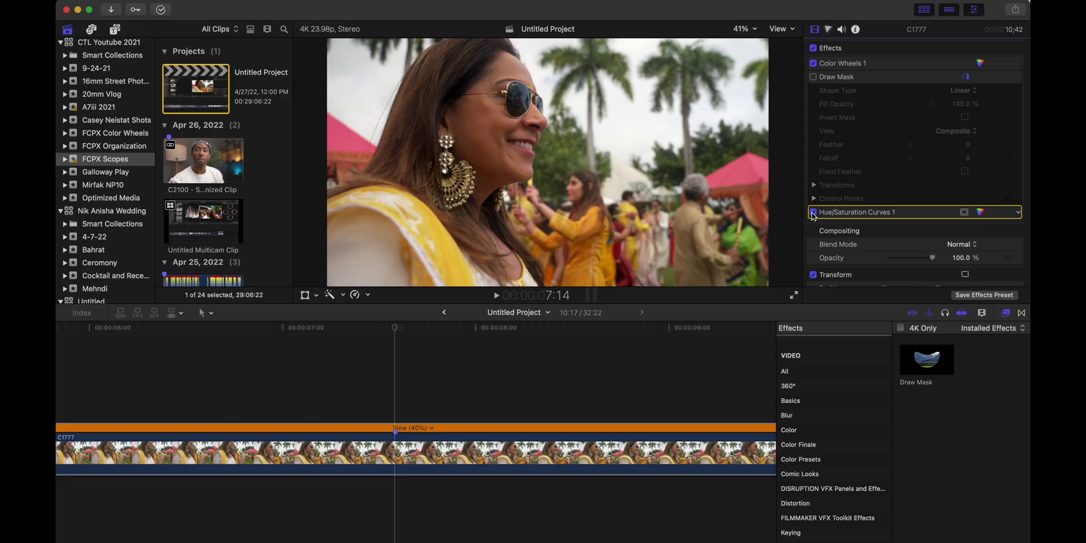
Step: Add a Color Curves correction and bring back the scopes showing the Luma Waveform
click(829, 30)
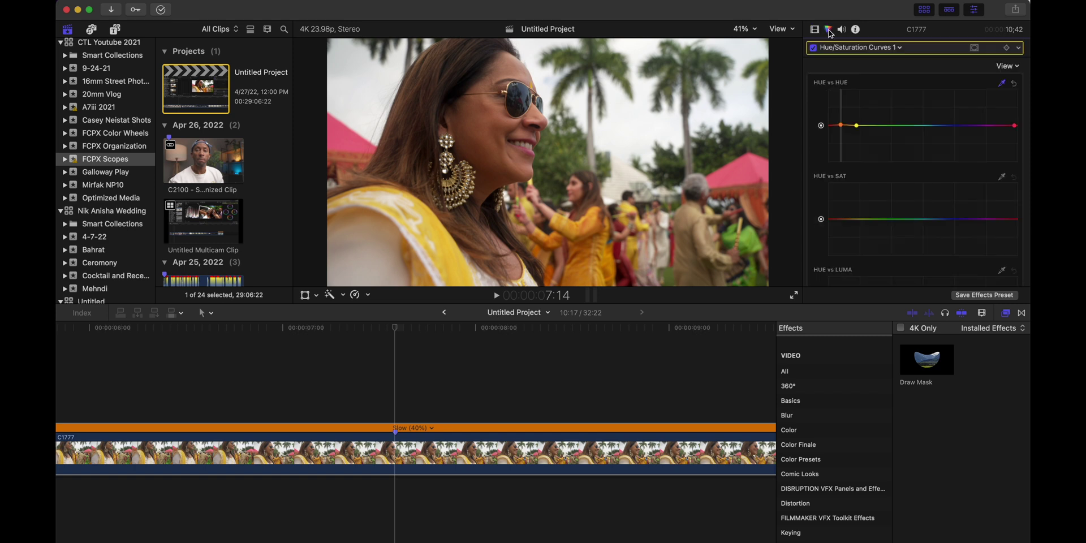
click(900, 48)
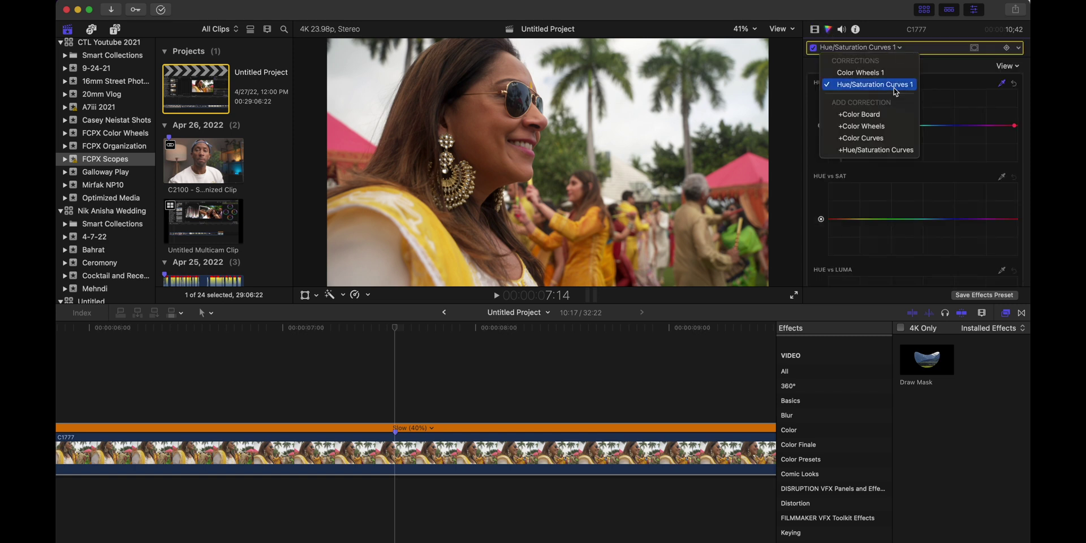
click(883, 138)
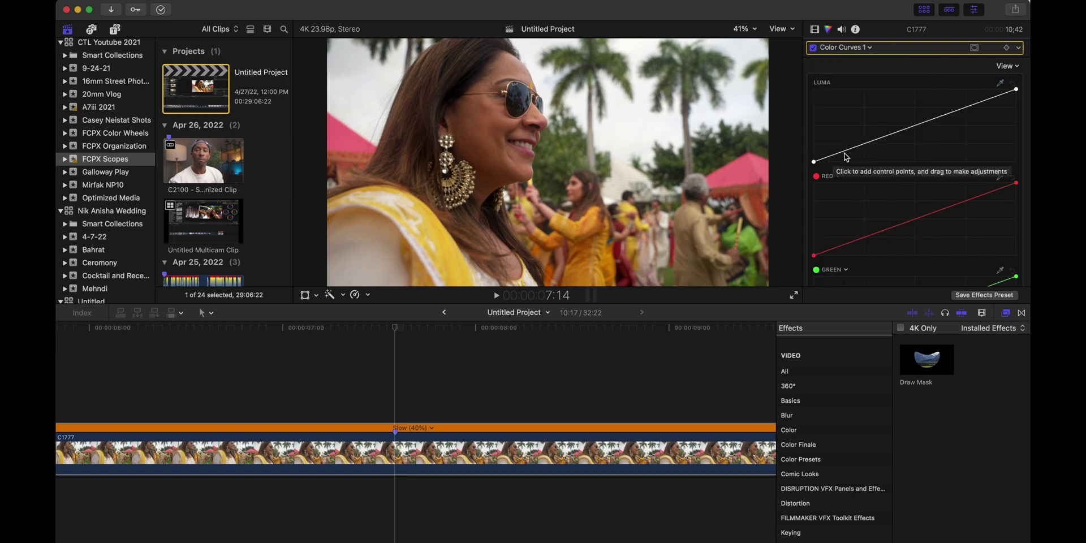
key(super+7)
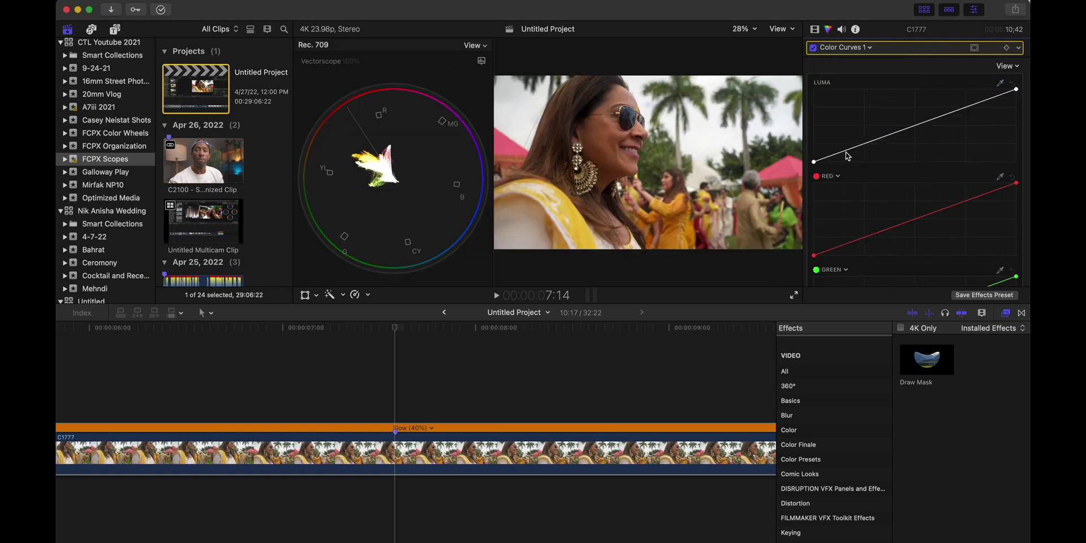
click(481, 61)
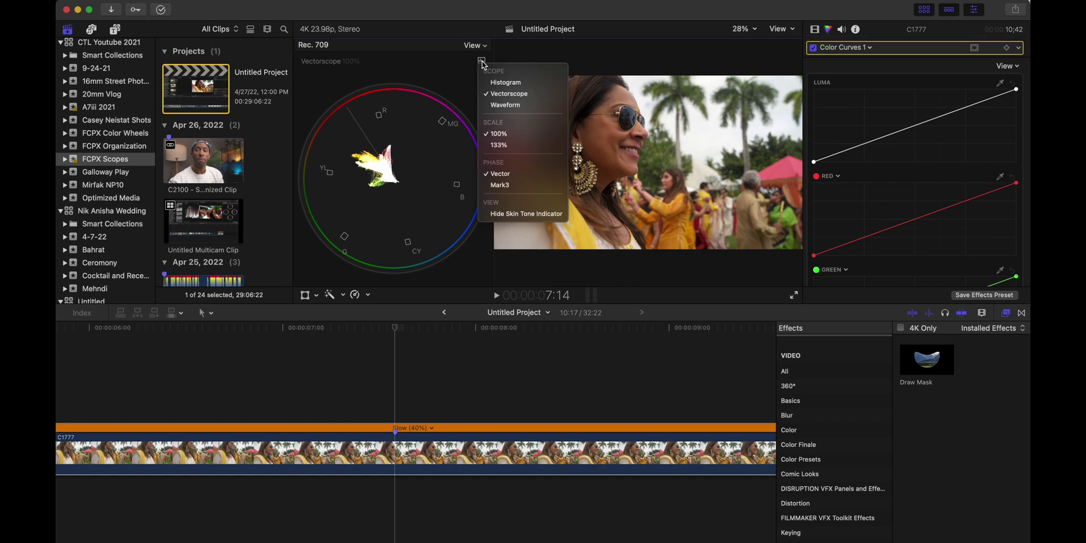
click(497, 103)
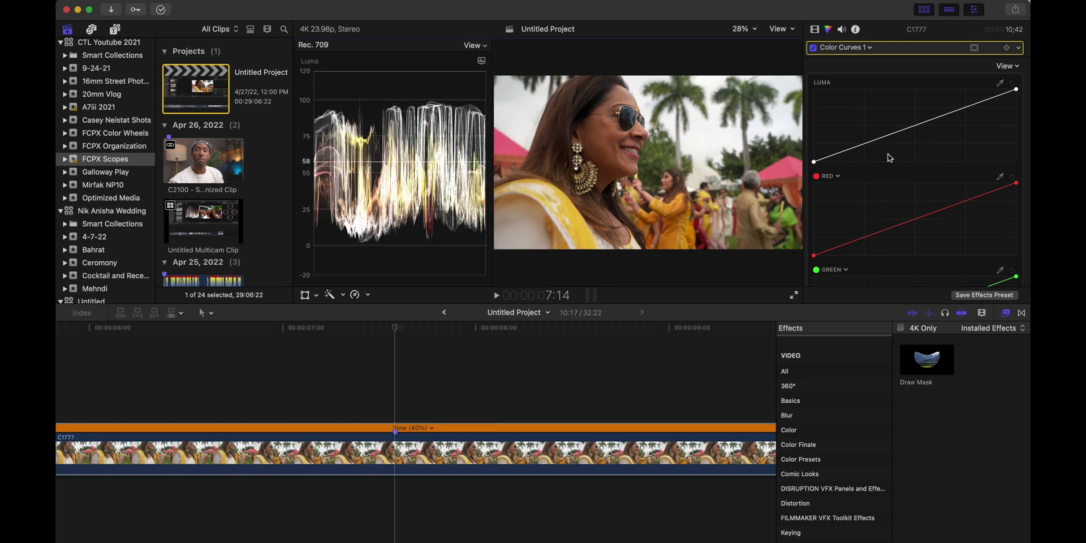
Step: Add shadow, midtone and highlight points to shape the luma curve into a gentle S
click(863, 146)
click(967, 108)
drag(968, 109, 969, 107)
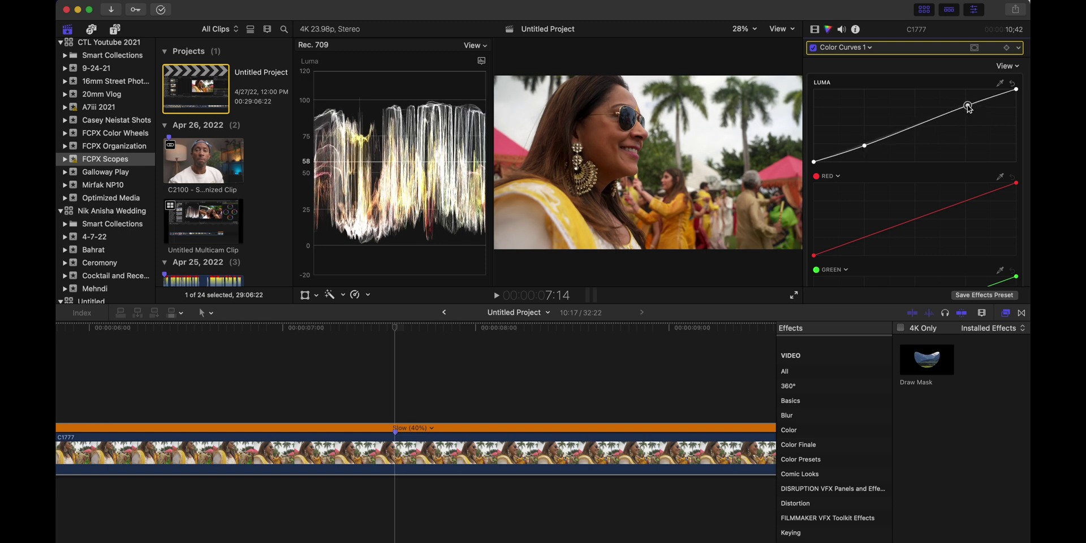
drag(864, 145, 864, 148)
click(924, 128)
drag(923, 128, 846, 153)
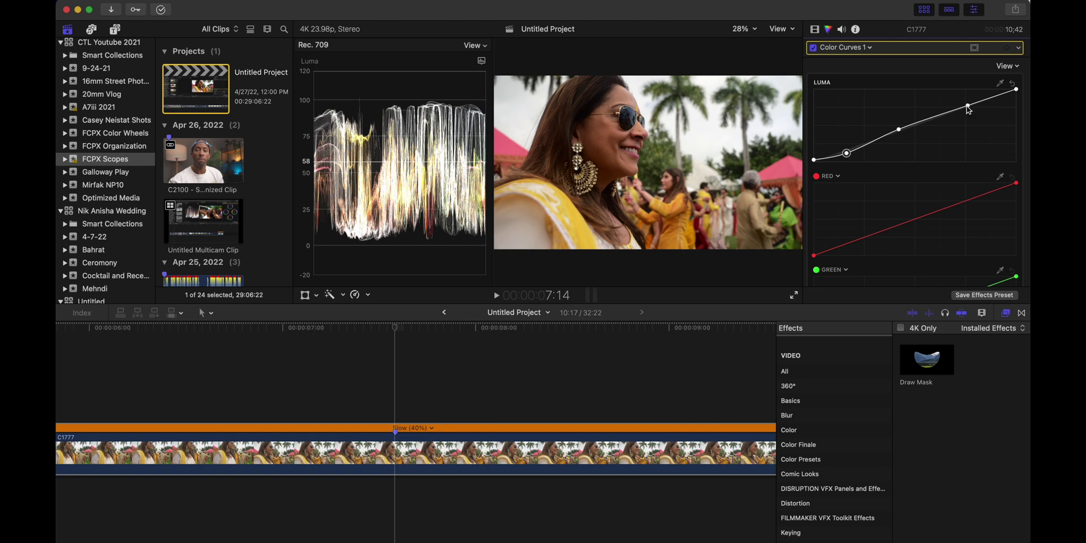
drag(968, 105, 973, 100)
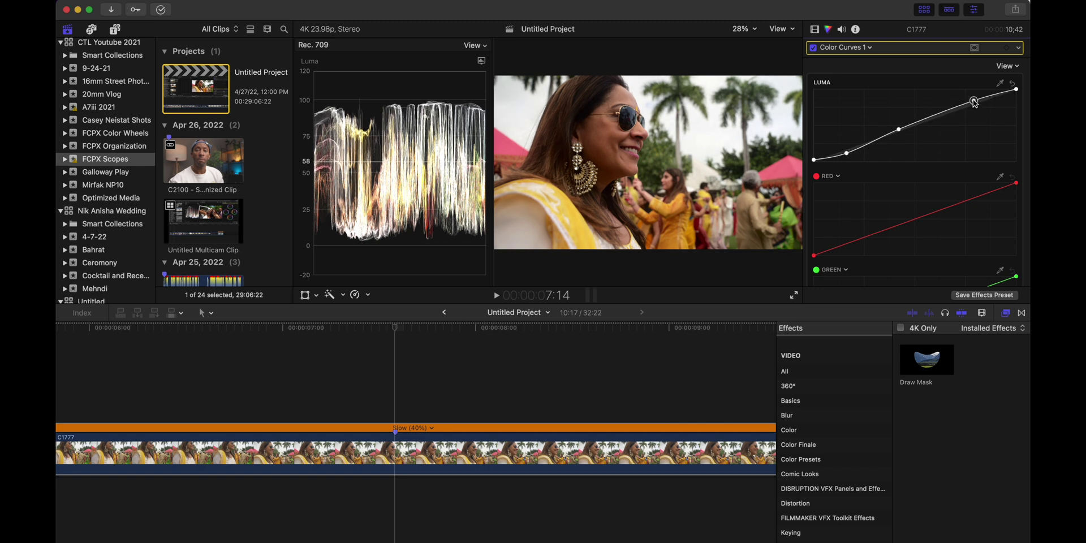
drag(898, 129, 923, 121)
Step: Toggle Color Curves off and on twice to compare the luma adjustment
click(814, 48)
click(814, 48)
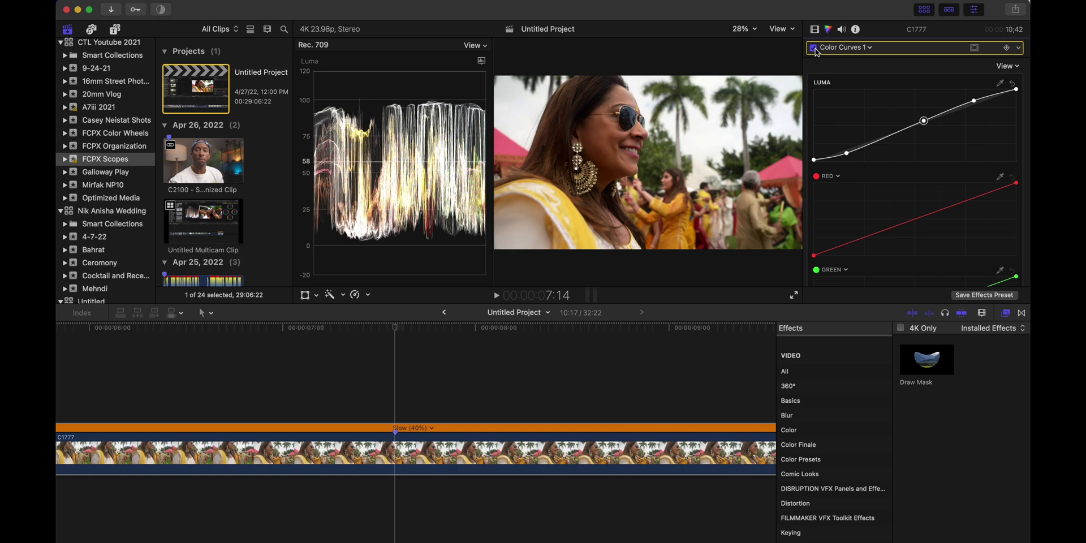
click(814, 49)
click(814, 49)
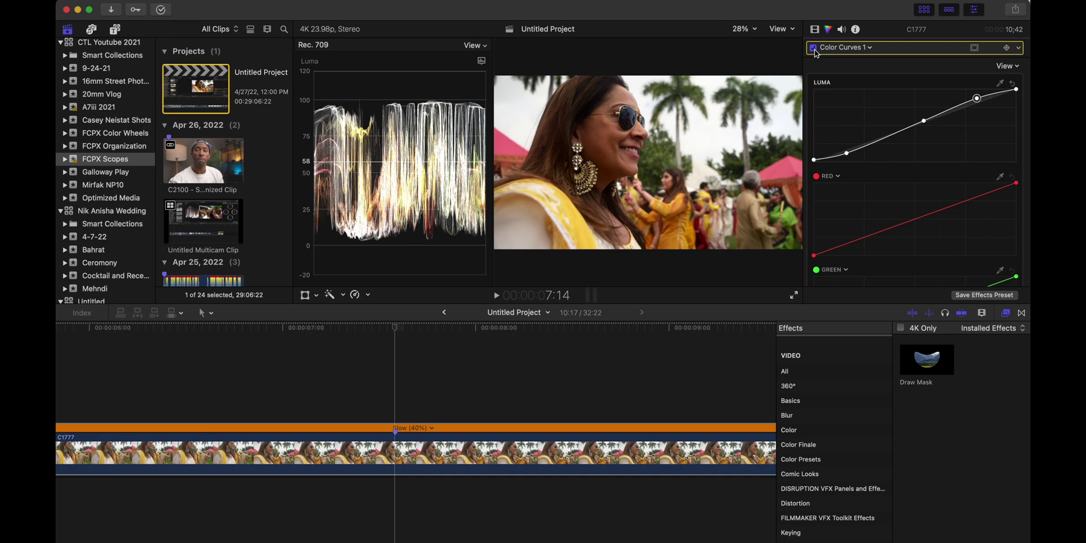
Step: Toggle the Color Curves and Color Wheels 1 corrections off and on for a before-and-after comparison
click(814, 49)
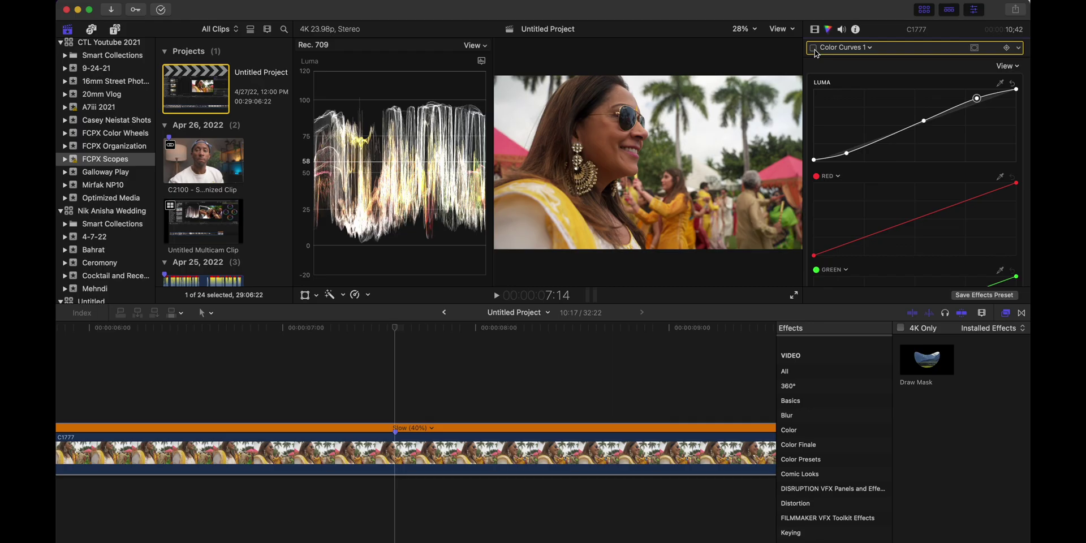
click(814, 49)
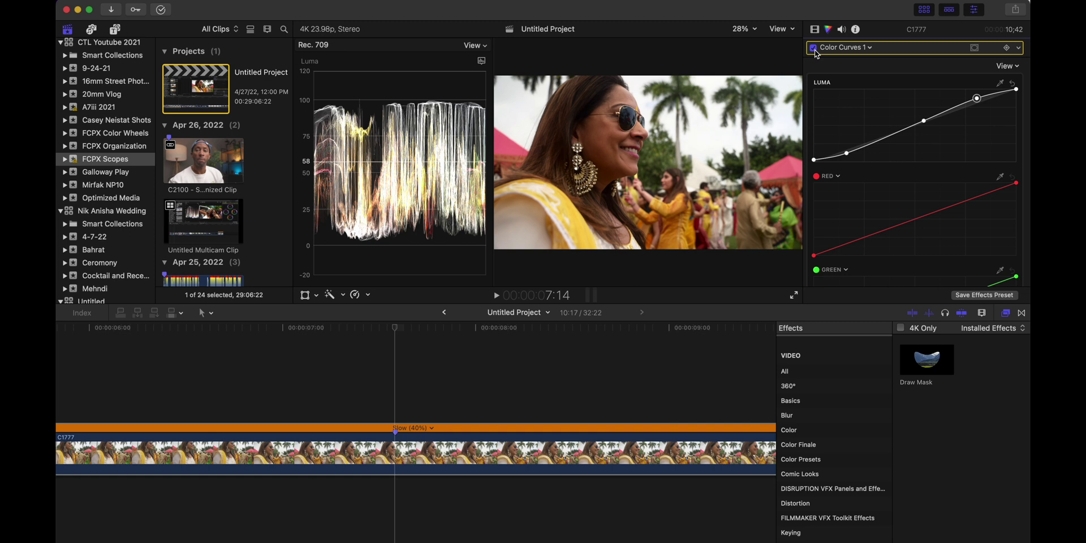
click(814, 48)
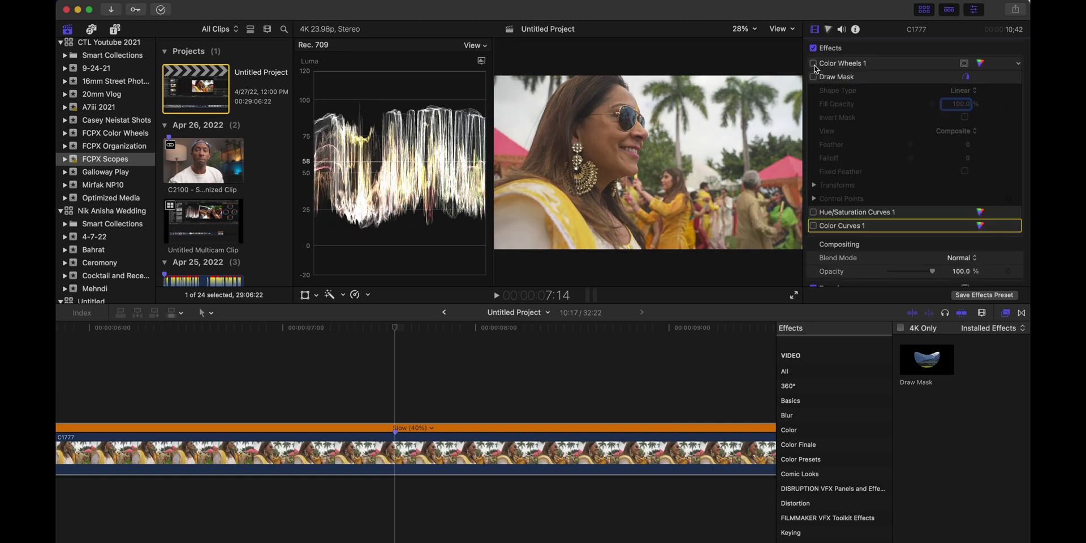
click(814, 64)
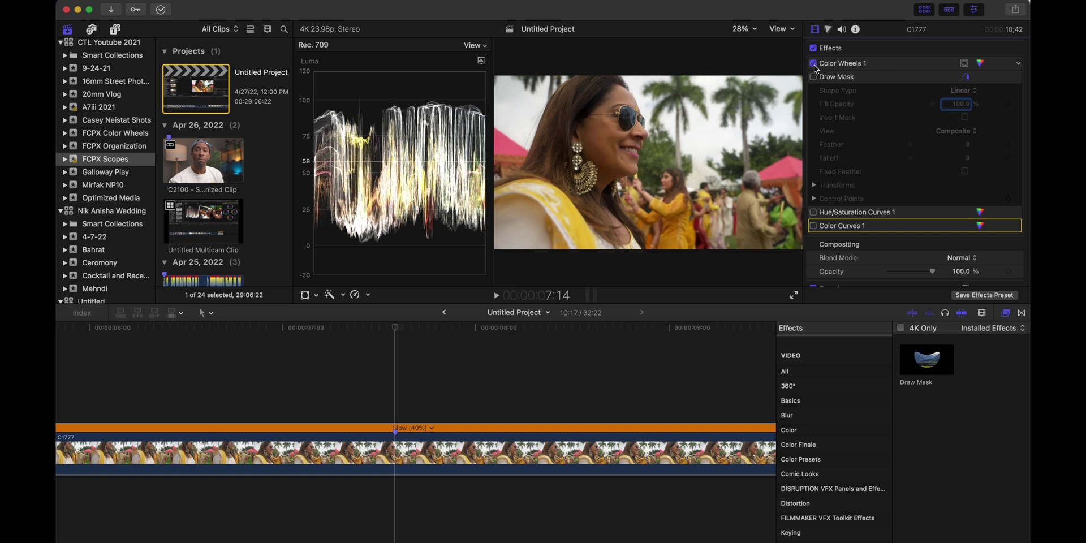
click(813, 226)
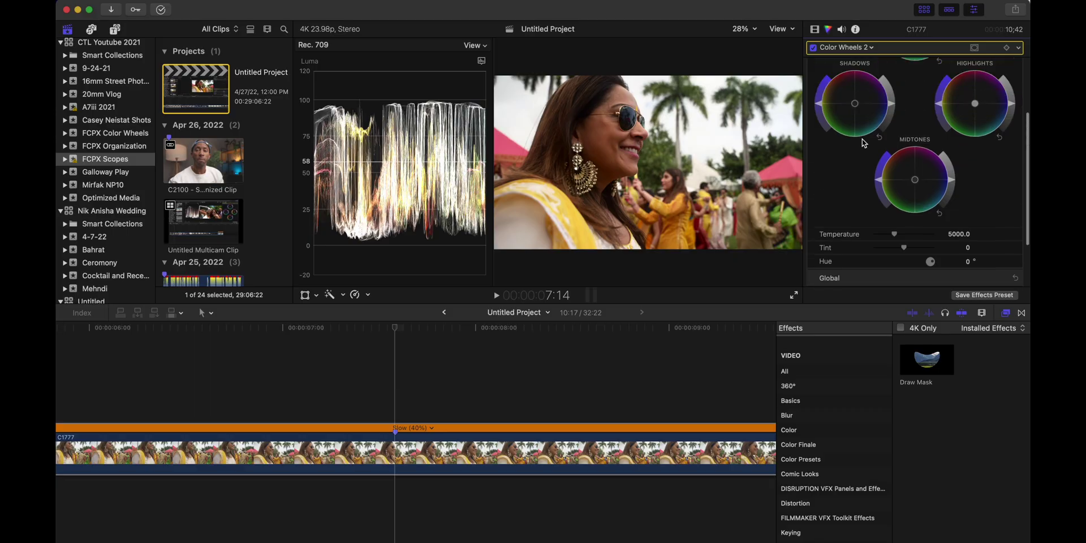
Step: Add a colour mask to Color Wheels 2 sampled from the woman's face skin tone
scroll(863, 142, up, 3)
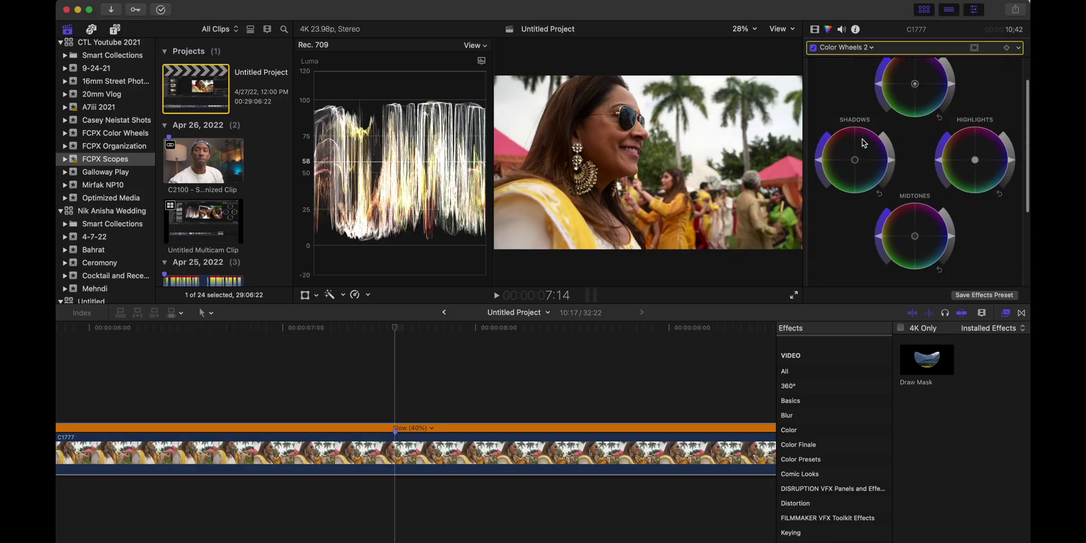
scroll(863, 143, down, 5)
scroll(864, 142, up, 4)
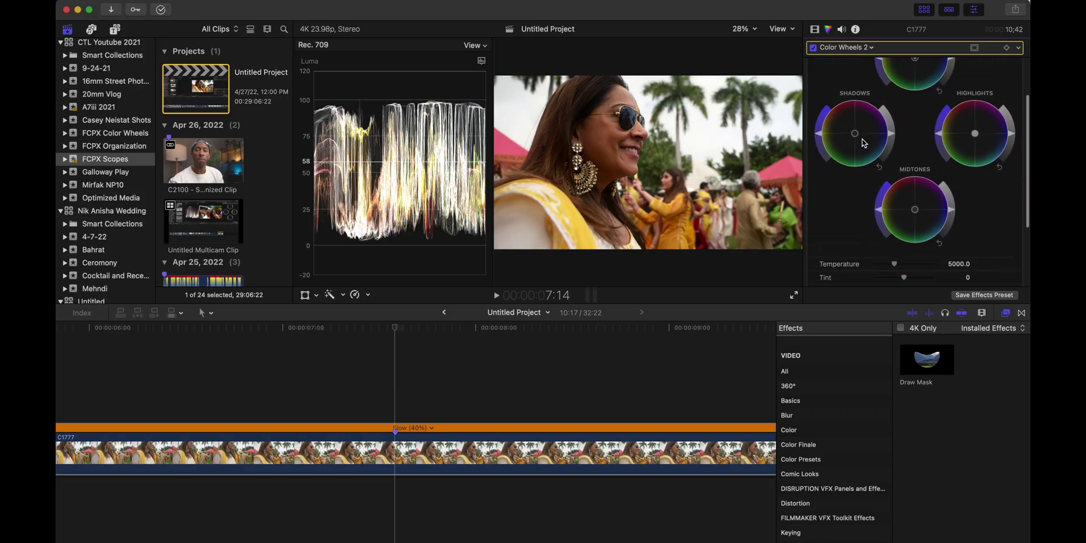
click(972, 49)
click(946, 69)
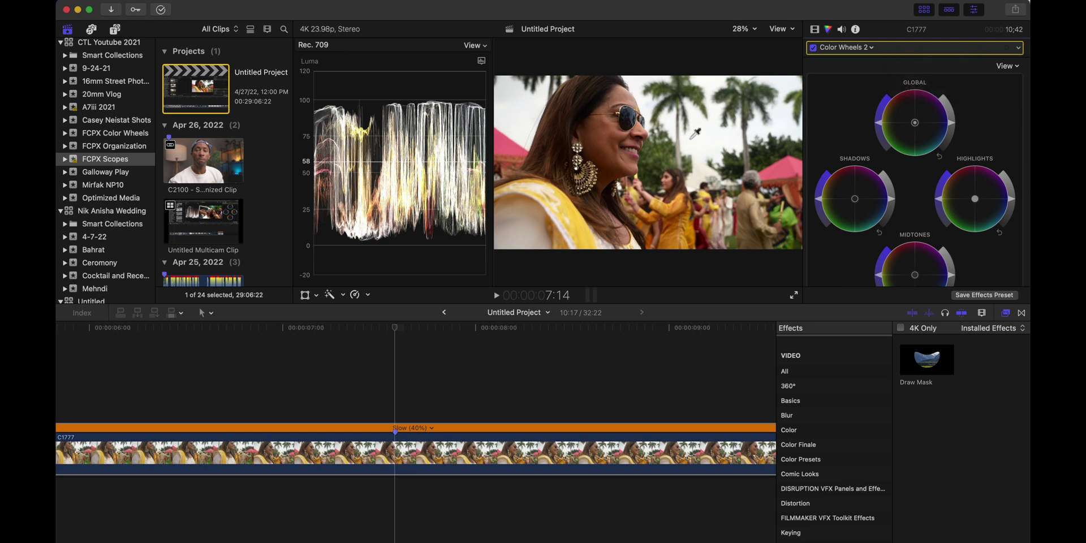
drag(601, 130, 606, 135)
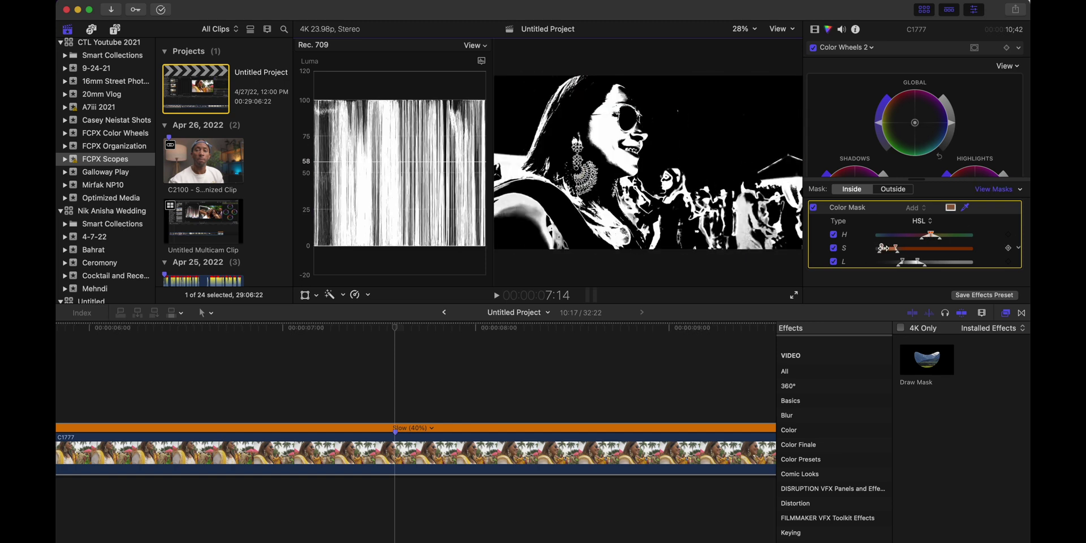
Step: Preview the mask in Color view, set it to Outside, then turn the preview off
click(998, 189)
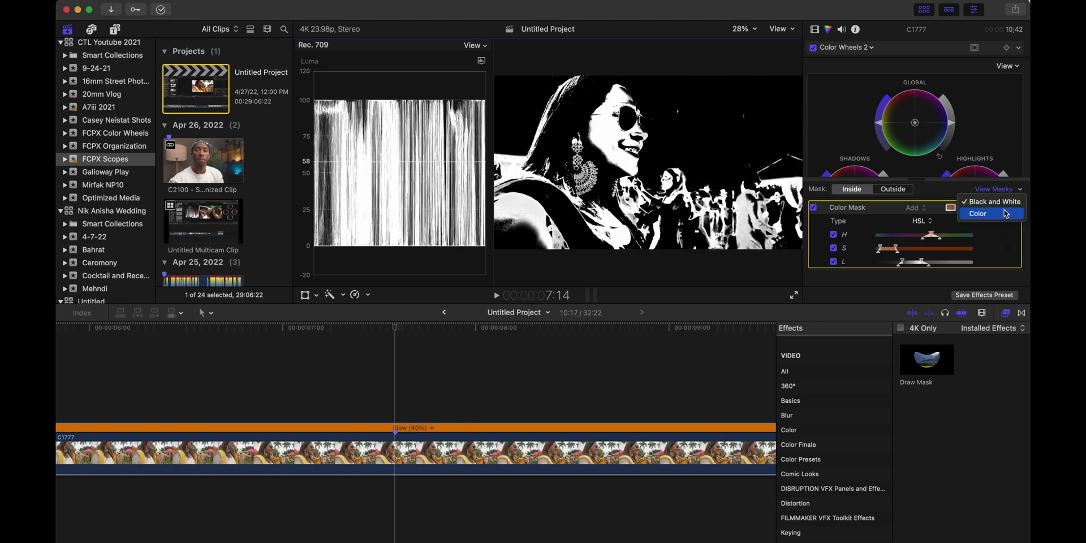
click(1001, 217)
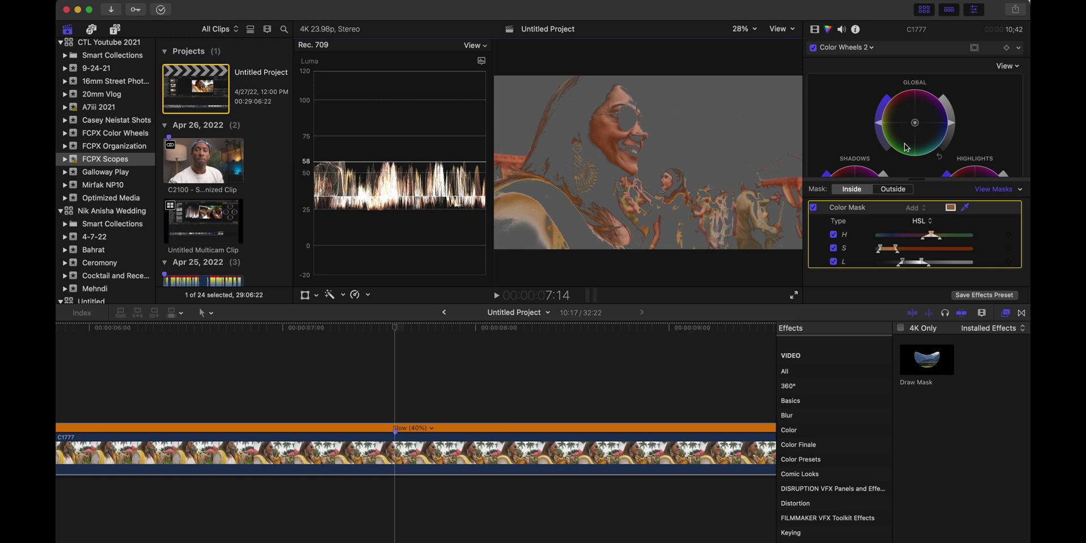
click(892, 189)
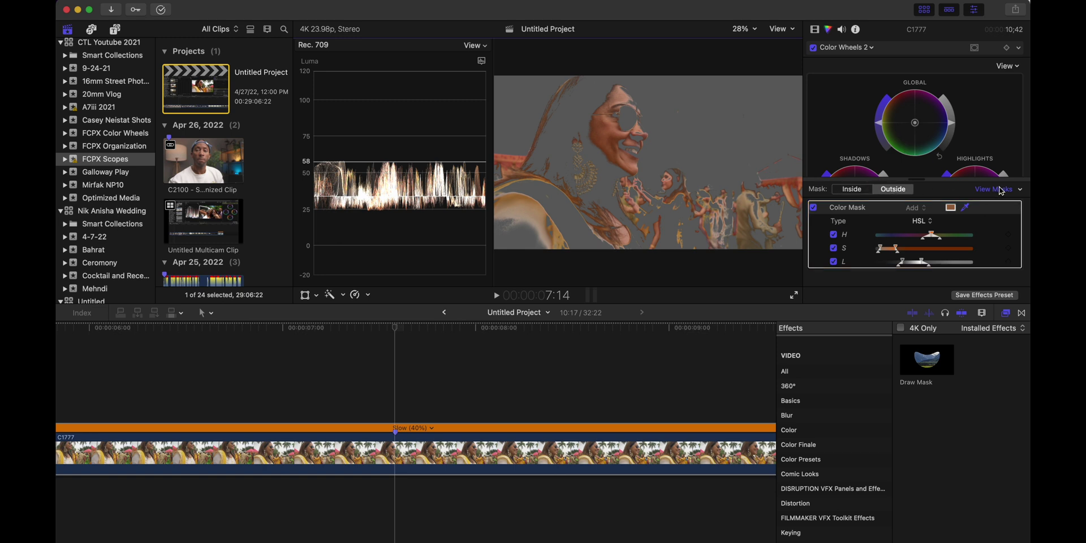
click(999, 191)
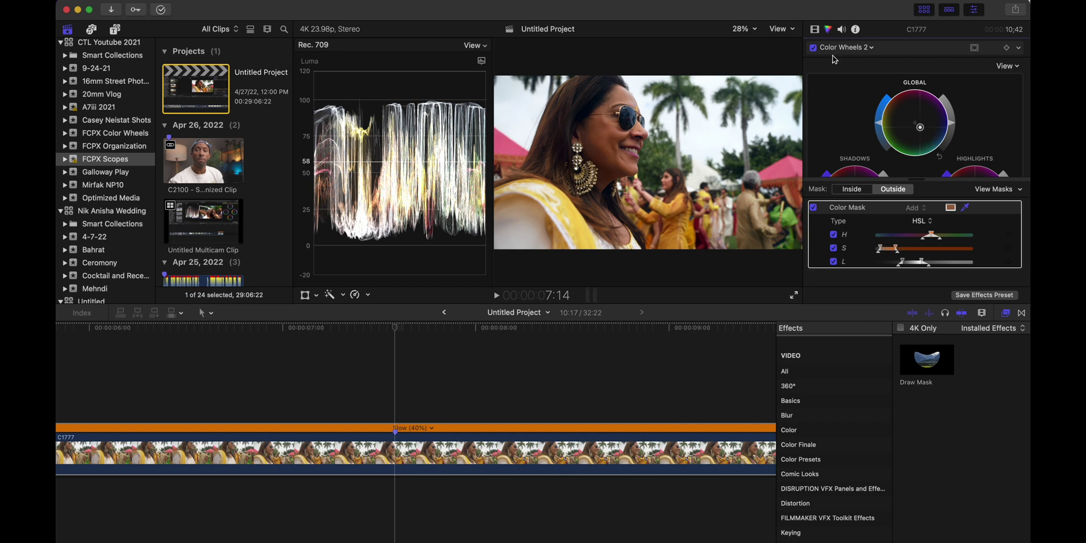
Step: Compare Color Wheels 2 on and off, warm its highlights slightly toward orange, and switch the mask to Inside
click(813, 48)
click(813, 48)
scroll(887, 162, down, 5)
scroll(886, 162, up, 2)
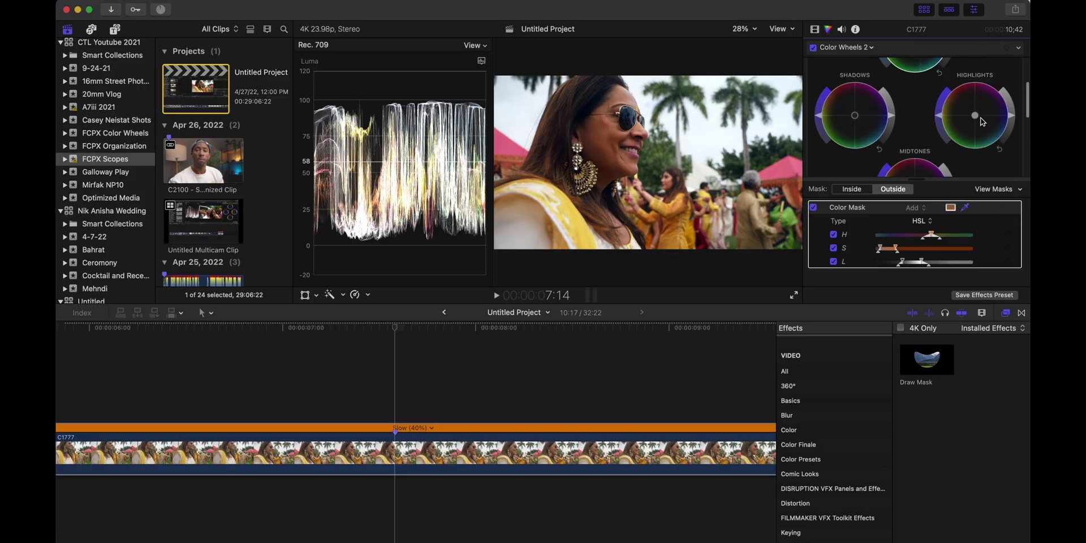
drag(959, 113, 961, 108)
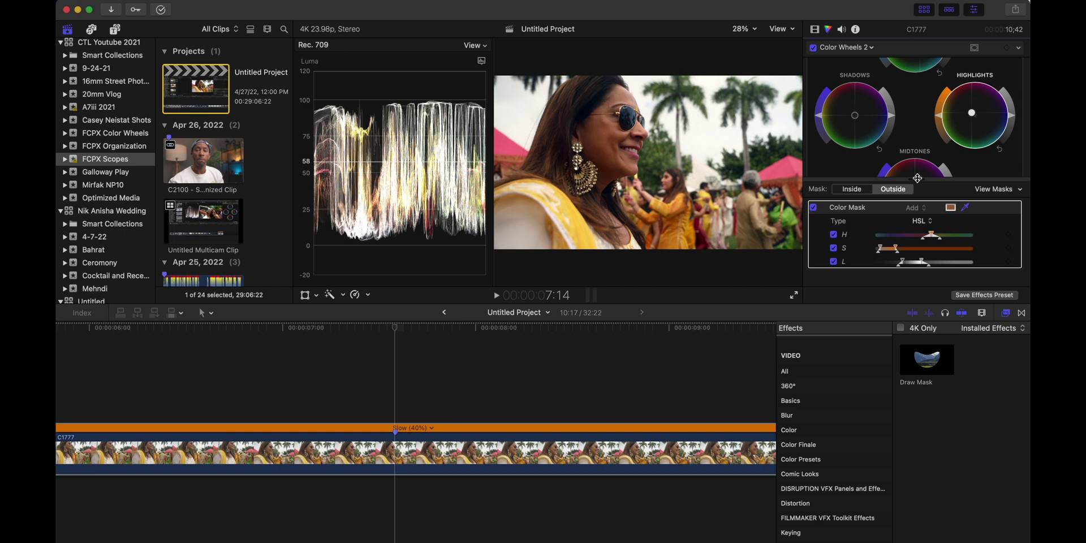
click(853, 189)
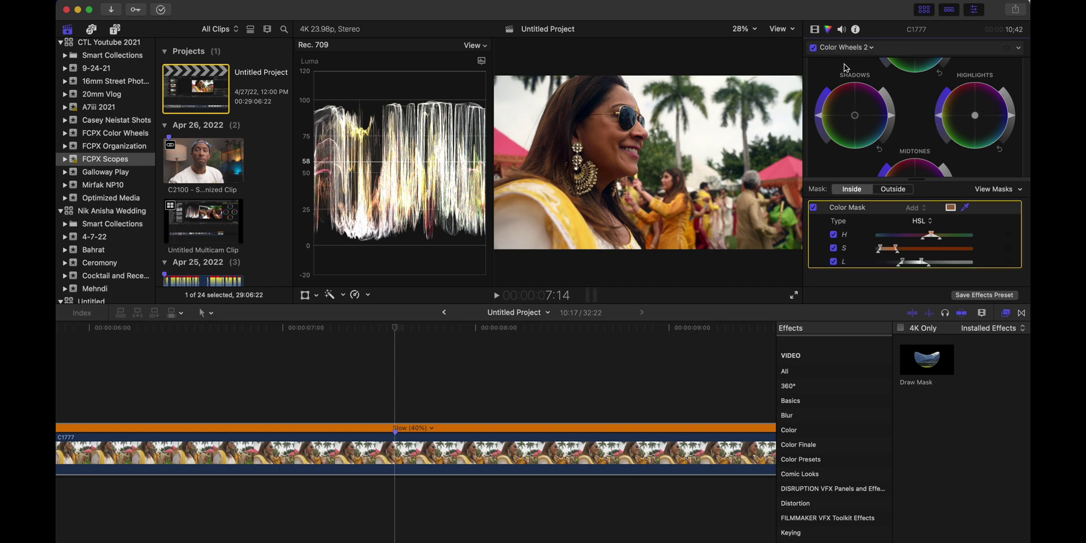
click(870, 47)
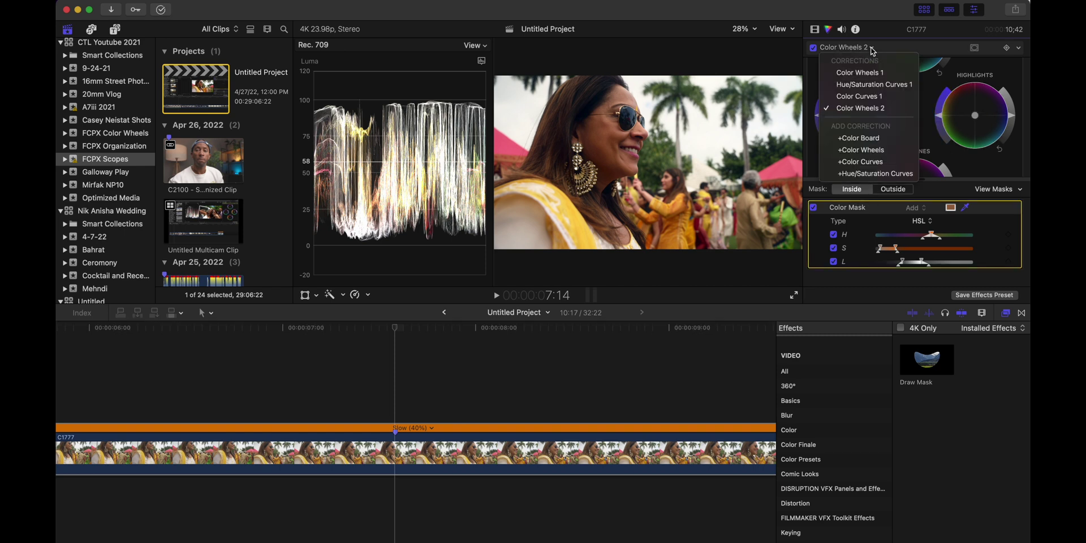
Step: Re-enable Draw Mask to show only the masked area and switch the scope to Vectorscope
click(862, 86)
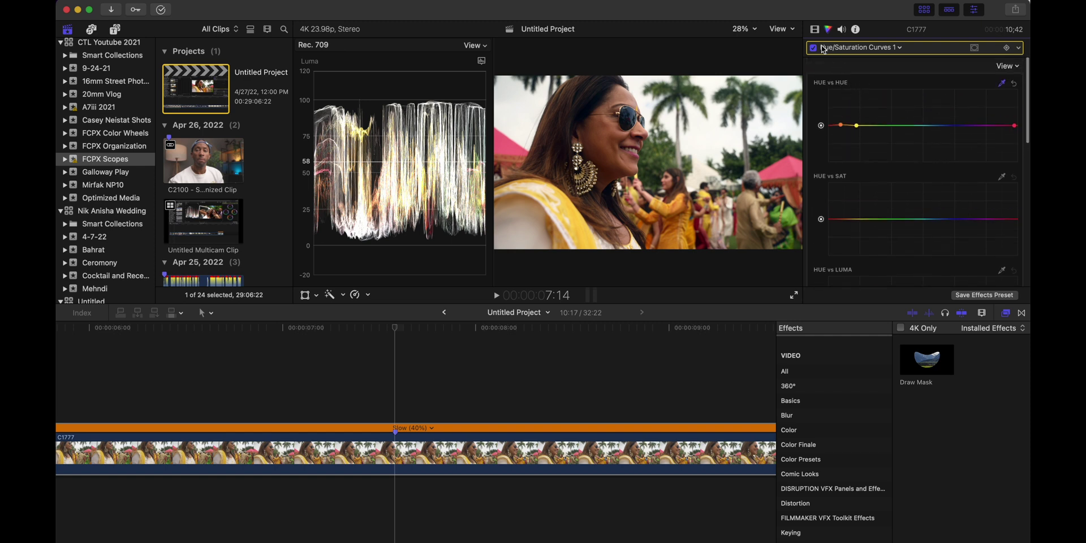
click(815, 29)
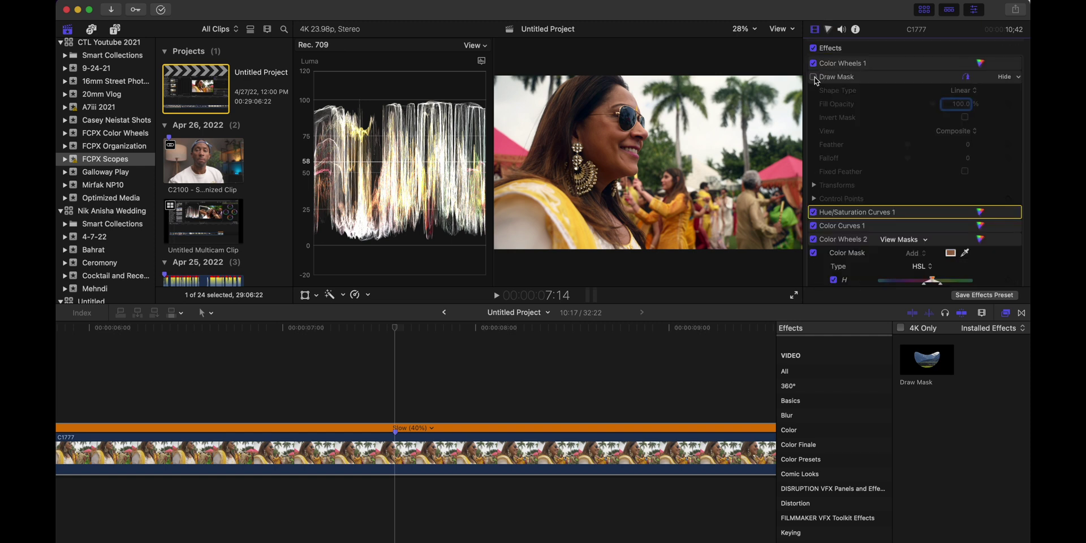
click(813, 77)
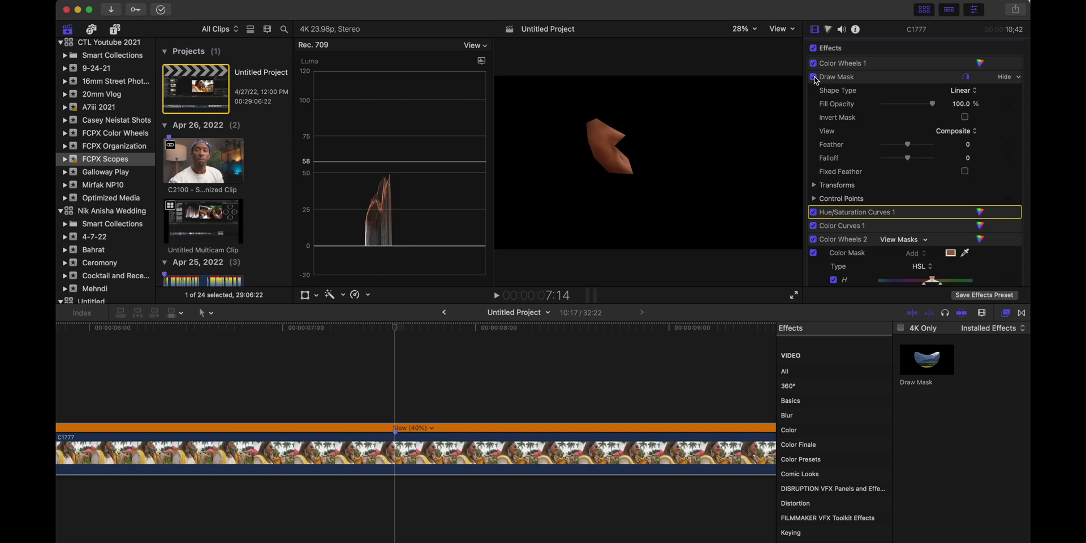
click(482, 60)
click(496, 95)
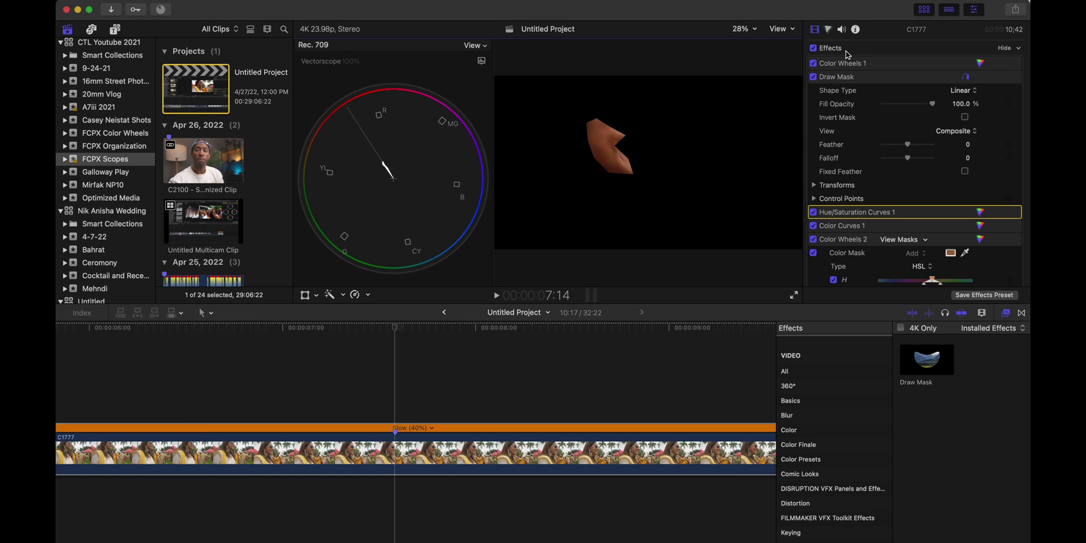
Step: Sample the masked cheek colour onto the Hue vs Sat curve in Hue/Saturation Curves 1 and select the point
click(860, 212)
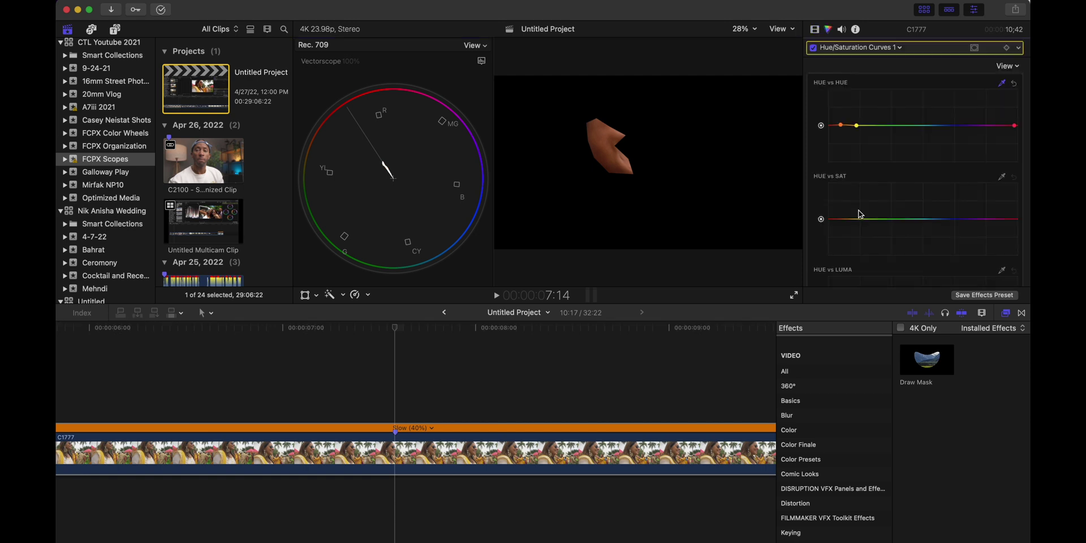
click(1002, 178)
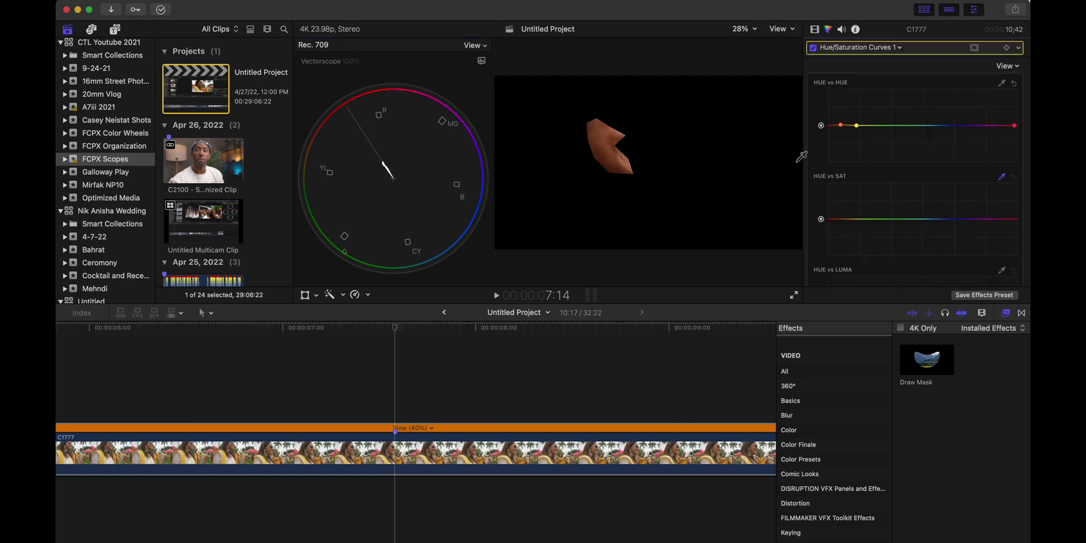
click(603, 136)
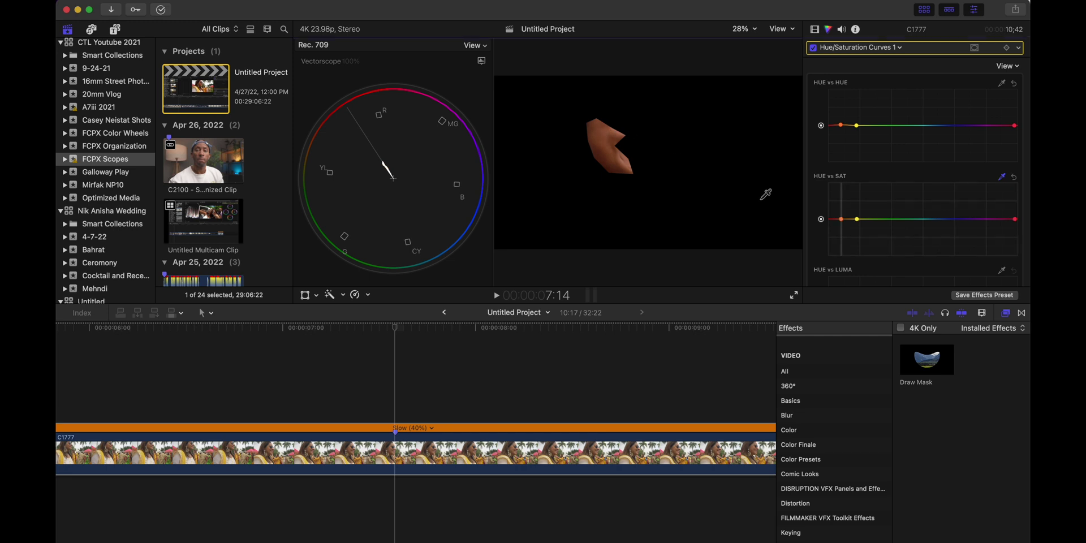
click(841, 220)
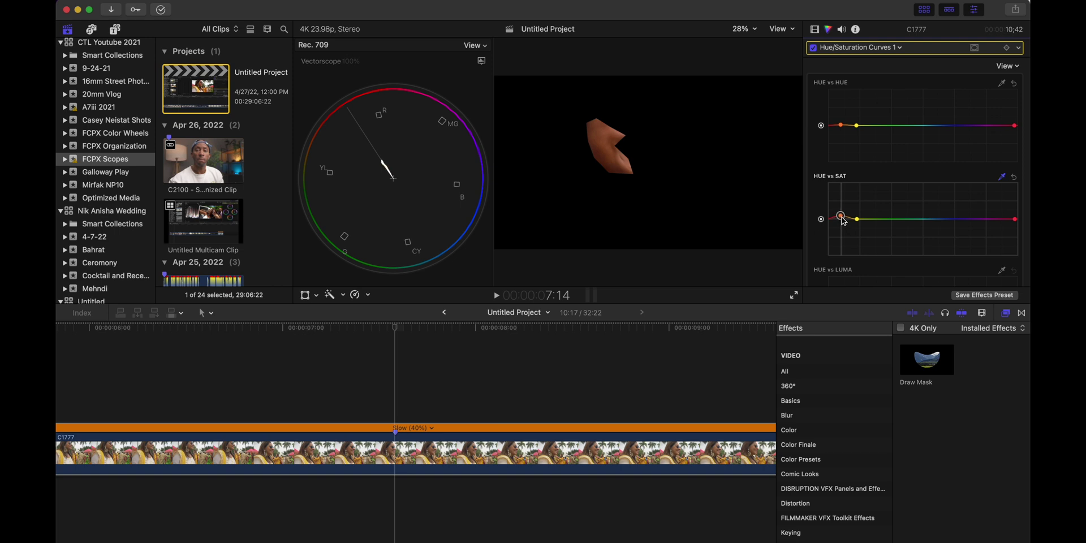
Step: Disable the draw mask, compare the clip with effects off and on, then play it full screen
click(814, 30)
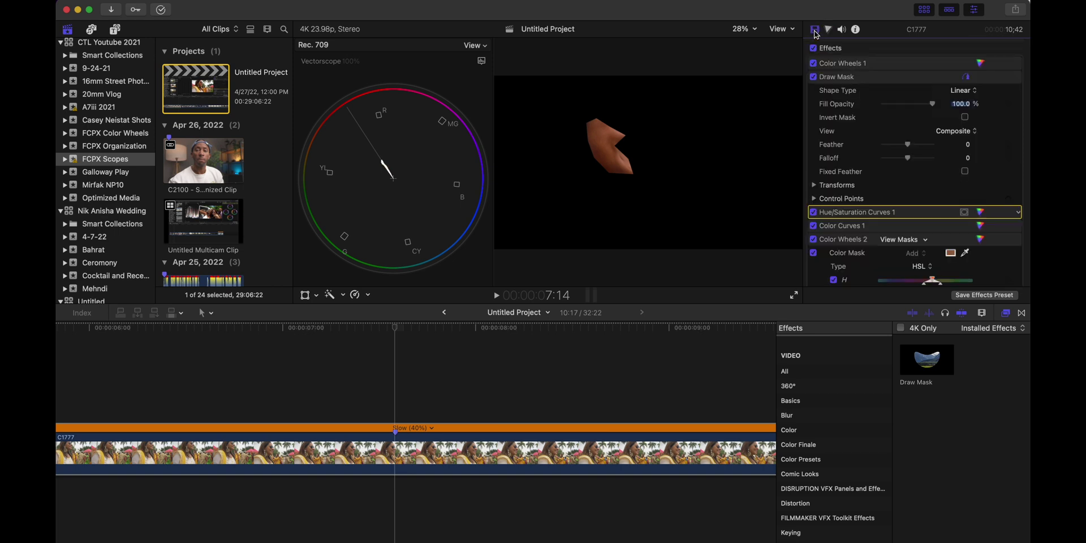
click(813, 77)
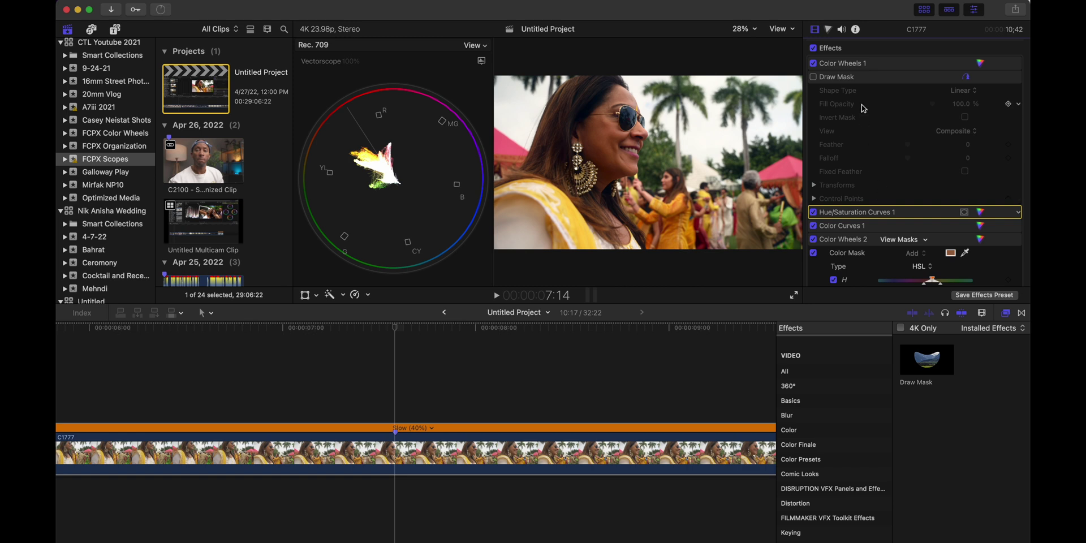
click(813, 48)
click(813, 48)
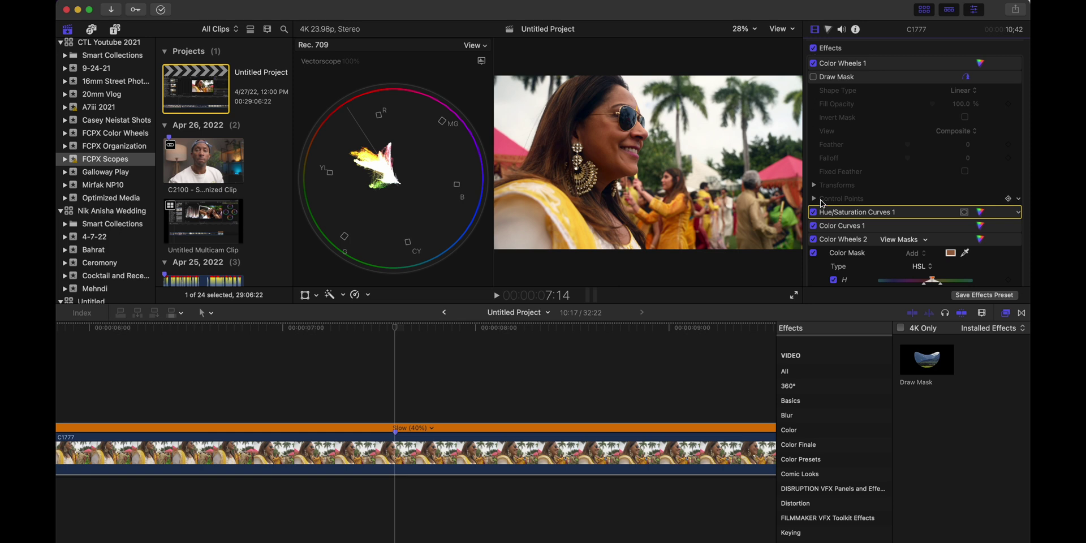
click(794, 296)
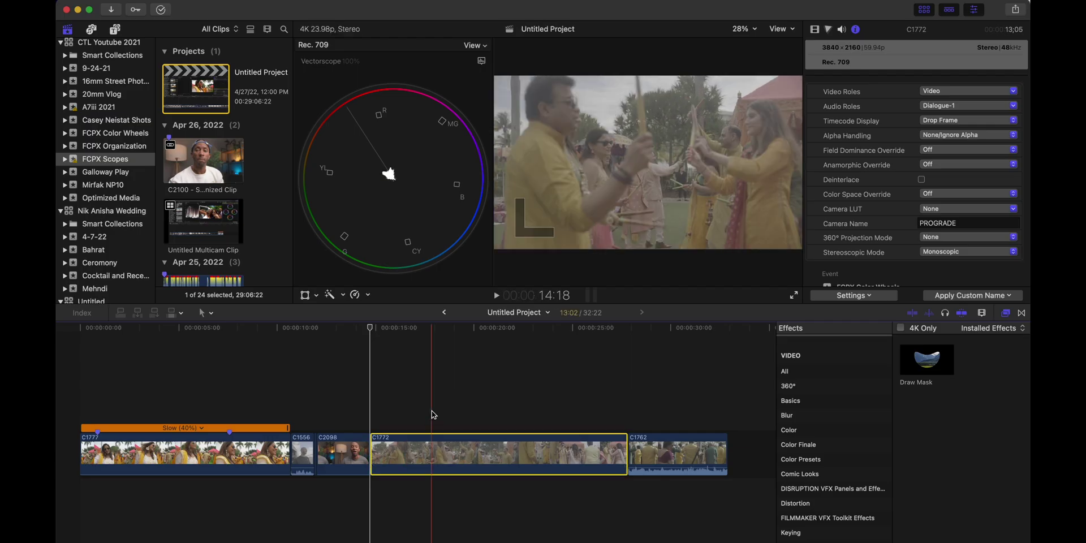
Step: Set C1772's Camera LUT to Sony S-Log3/S-Gamut3.Cine, then select graded clip C1777
click(957, 209)
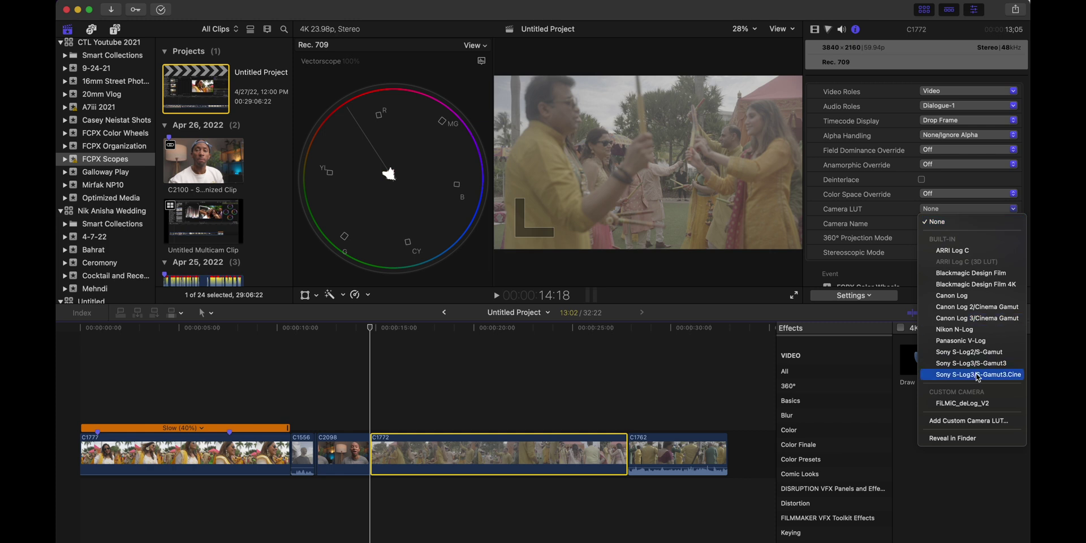
key(Escape)
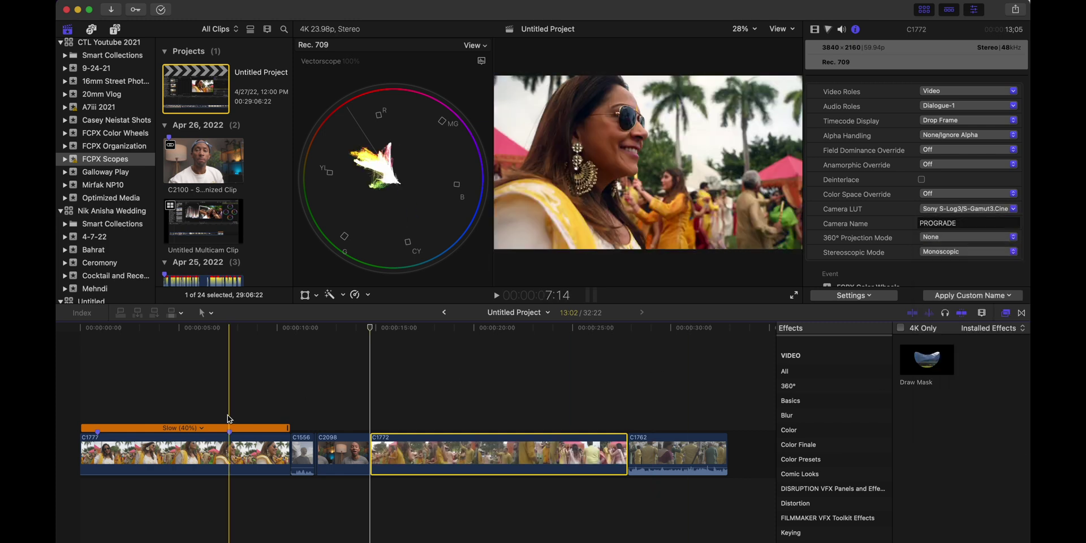
click(214, 434)
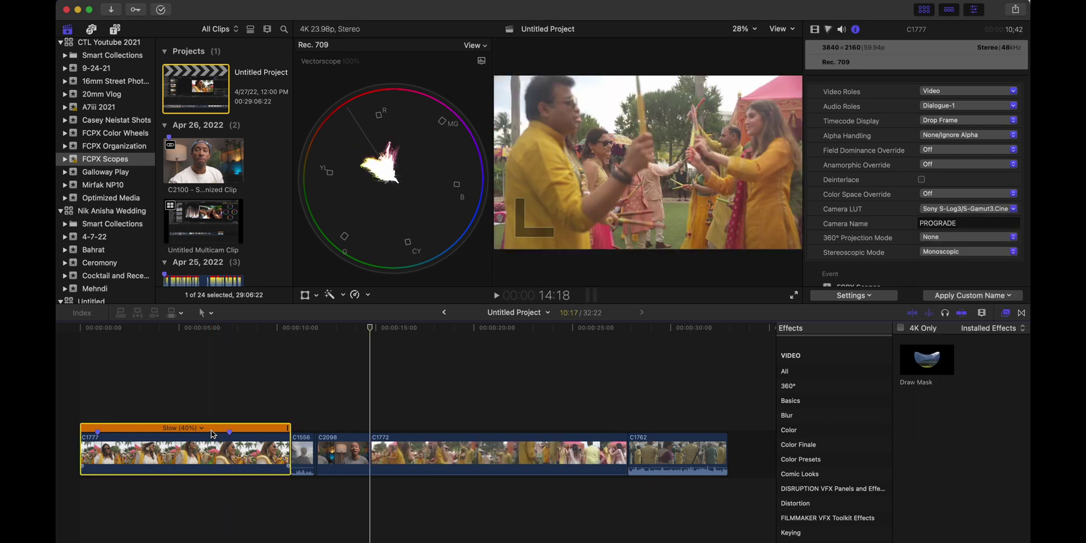
Step: Paste C1777's effects and retiming onto C1772 with Stretch to Fit keyframes
click(440, 446)
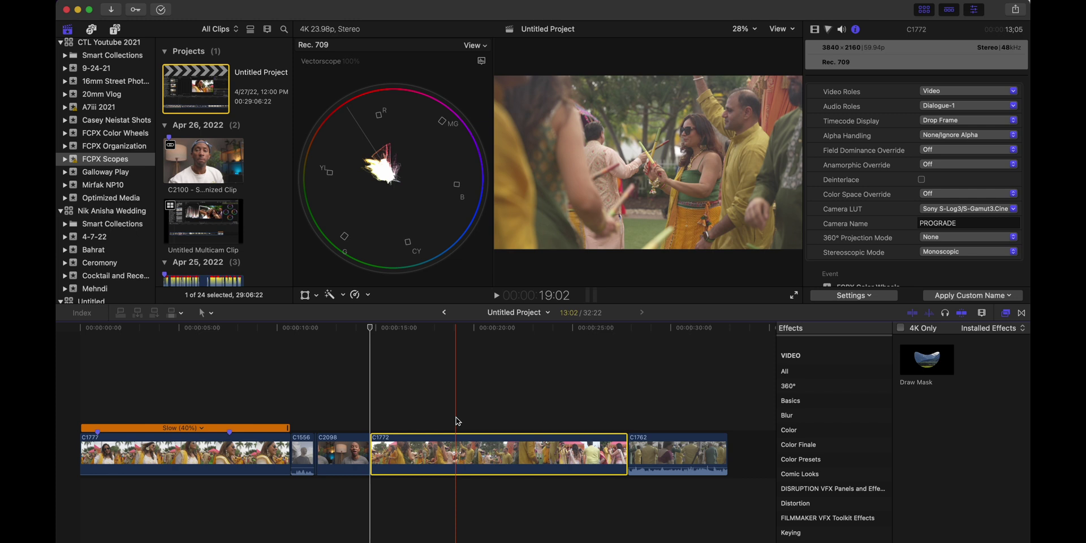
key(super+shift+v)
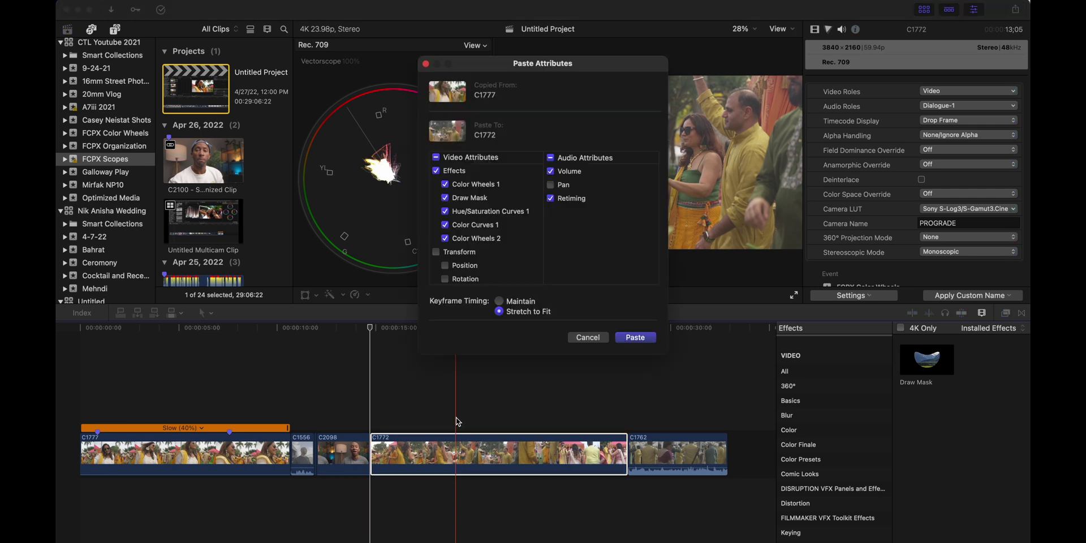
click(640, 339)
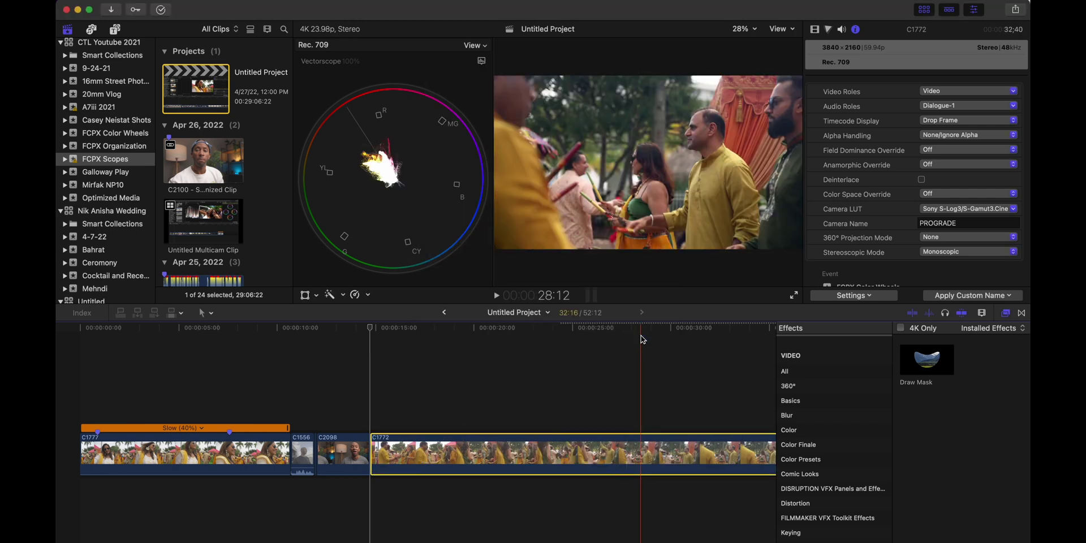
Step: Enable C1772's pasted effects, hide the scopes, and play the graded clip full screen
click(586, 354)
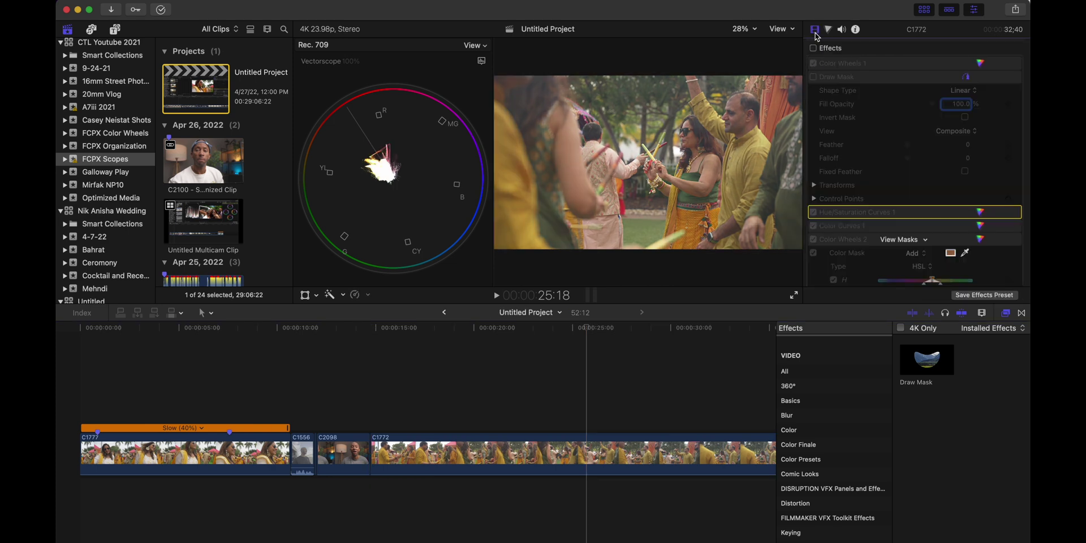
click(814, 49)
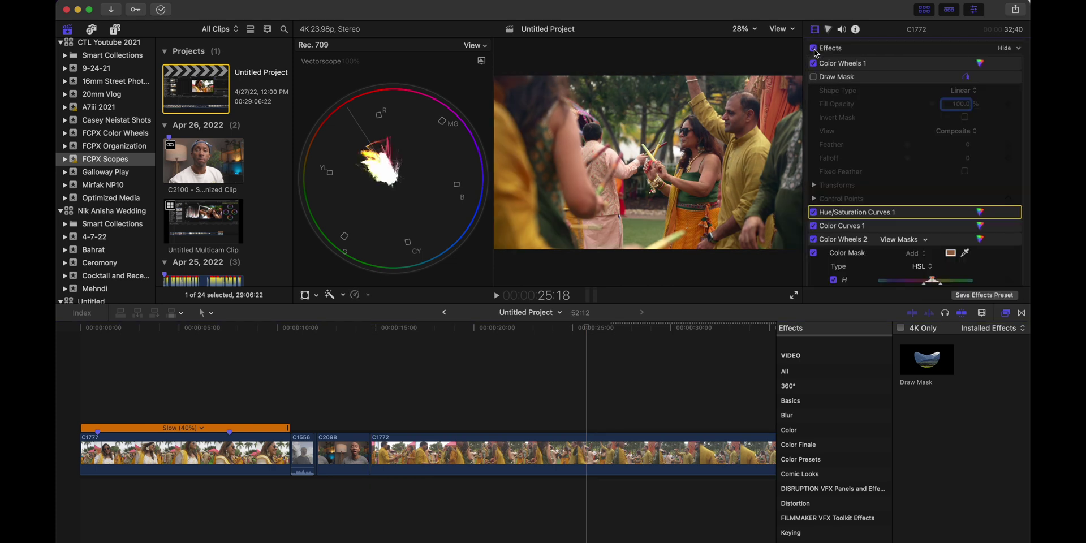
key(super+7)
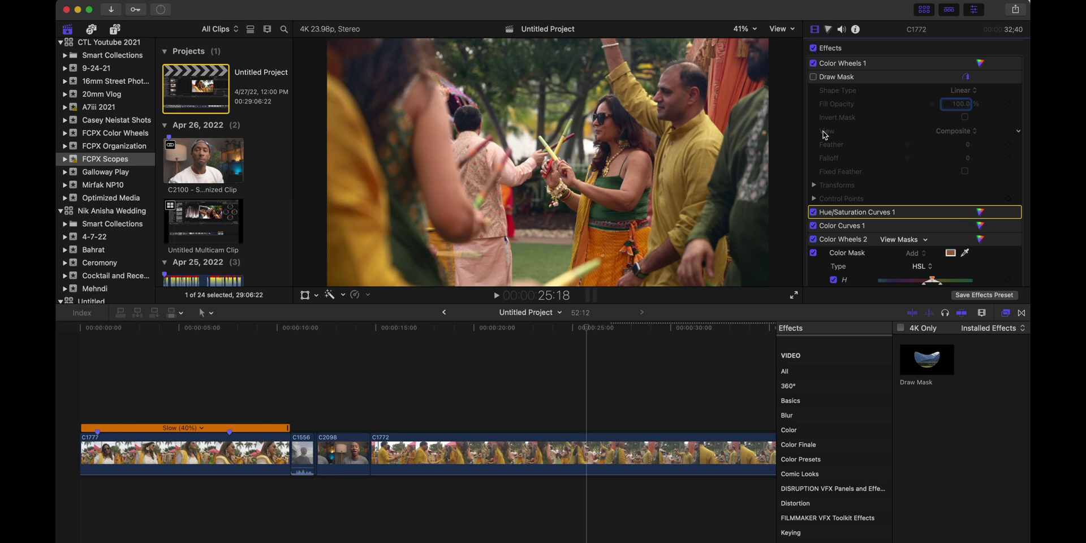
click(794, 295)
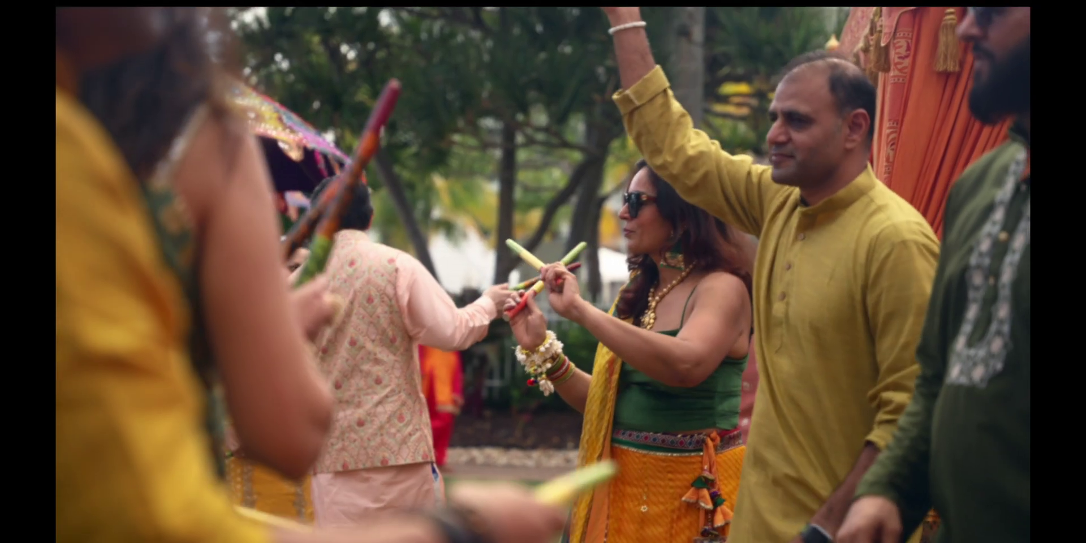